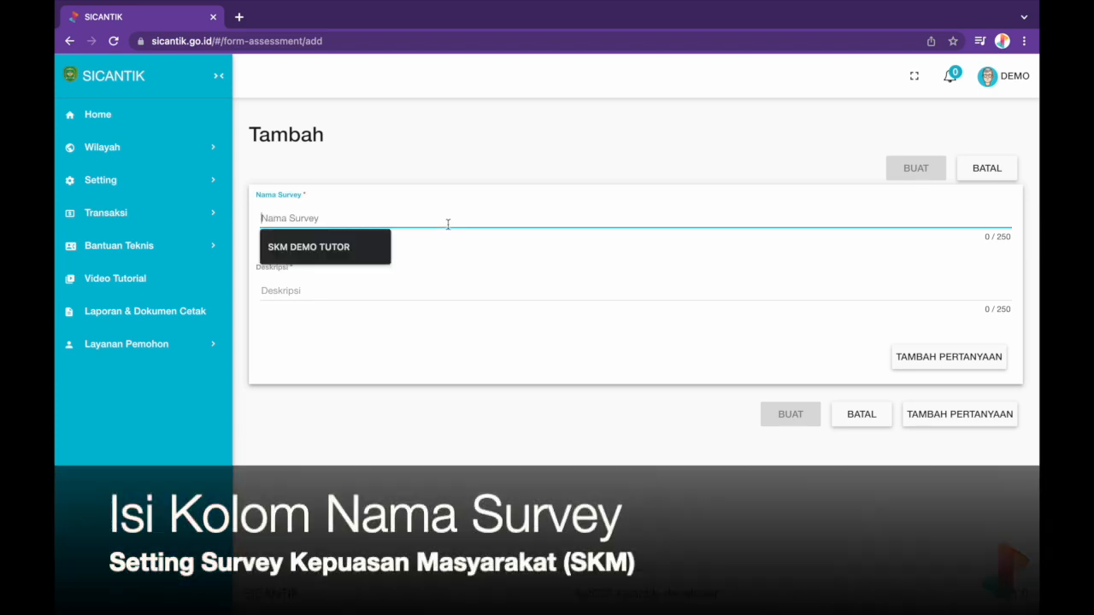
Name the survey "SKM DEMO TUTOR 2" and give it the description "Tujuan pelaksanaan survey".
{"action": "left_click", "coordinate": [379, 248]}
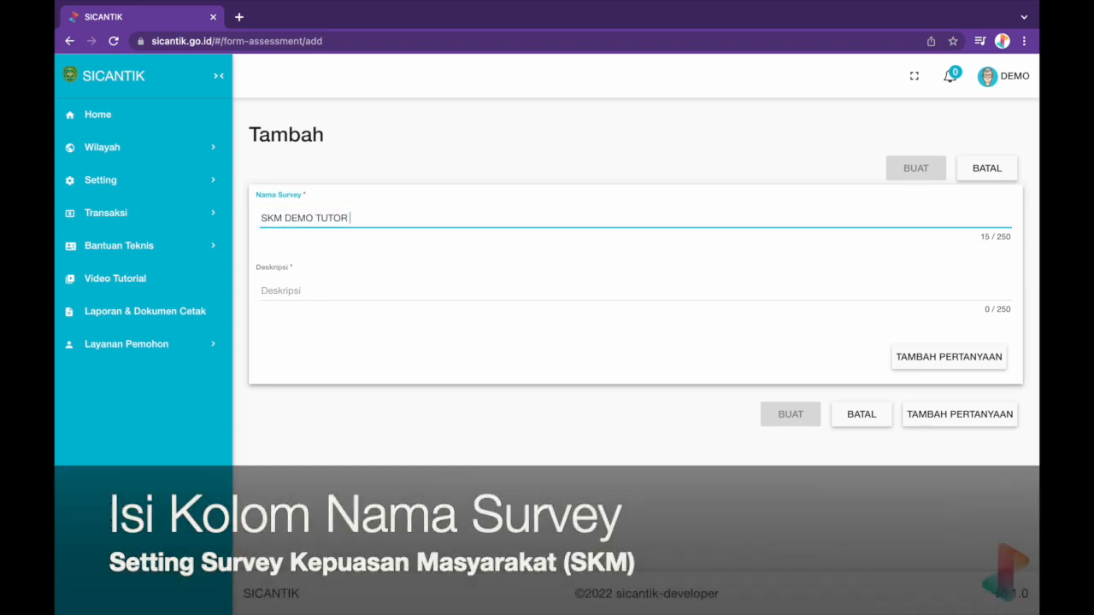
{"action": "left_click", "coordinate": [361, 283]}
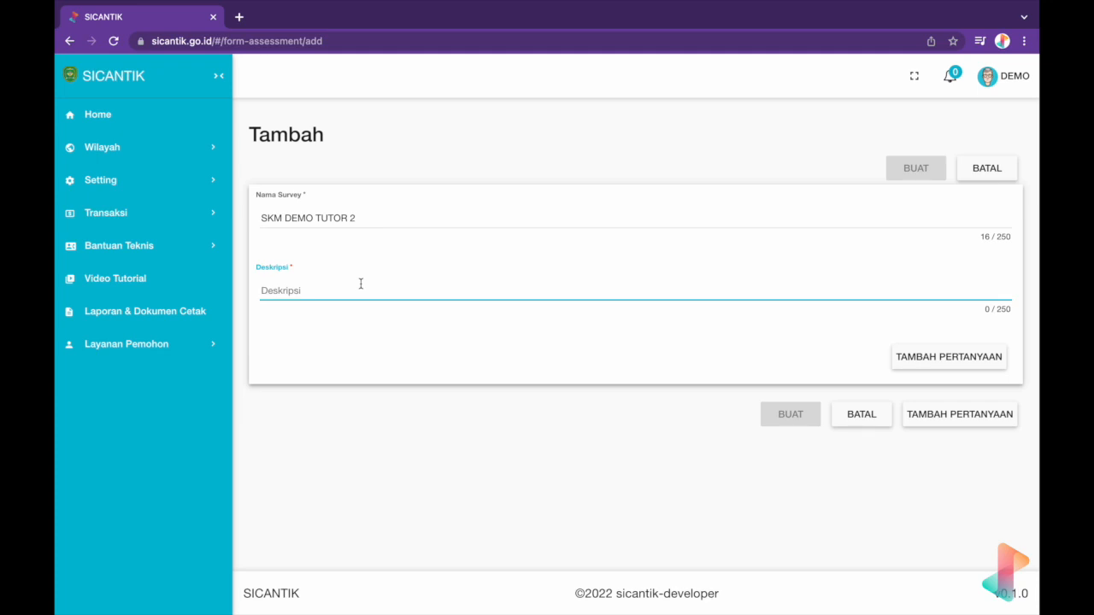
{"action": "type", "text": "Tujuan"}
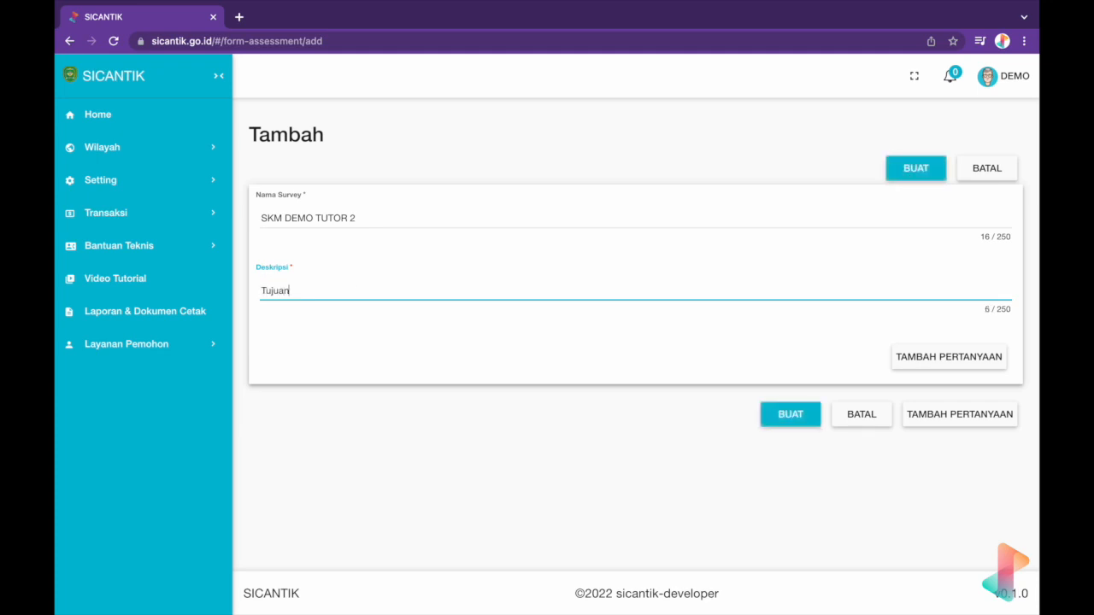
{"action": "type", "text": " pelaksaa"}
{"action": "type", "text": "aan survey"}
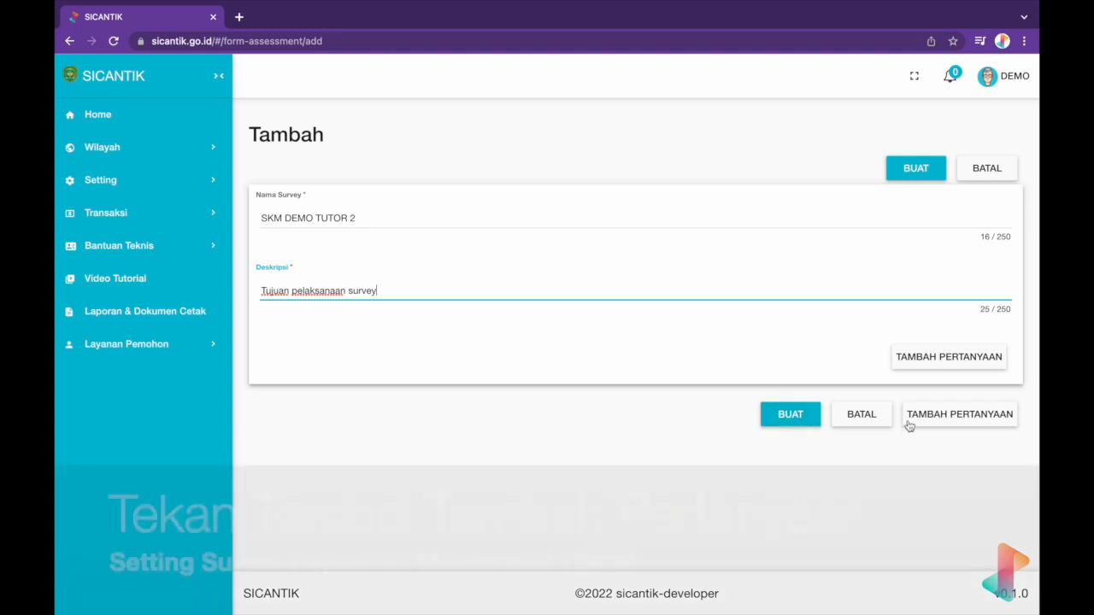
Add a question to the survey and set its answer type to Kepuasan Masyarakat.
{"action": "left_click", "coordinate": [934, 359]}
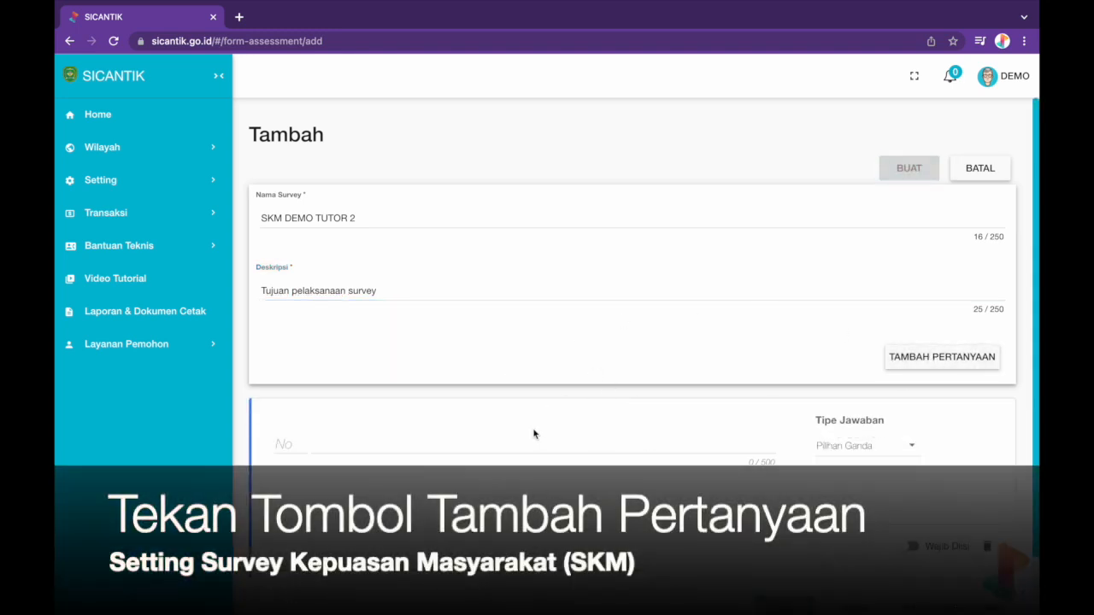
{"action": "scroll", "coordinate": [533, 434], "scroll_direction": "down", "scroll_amount": 2}
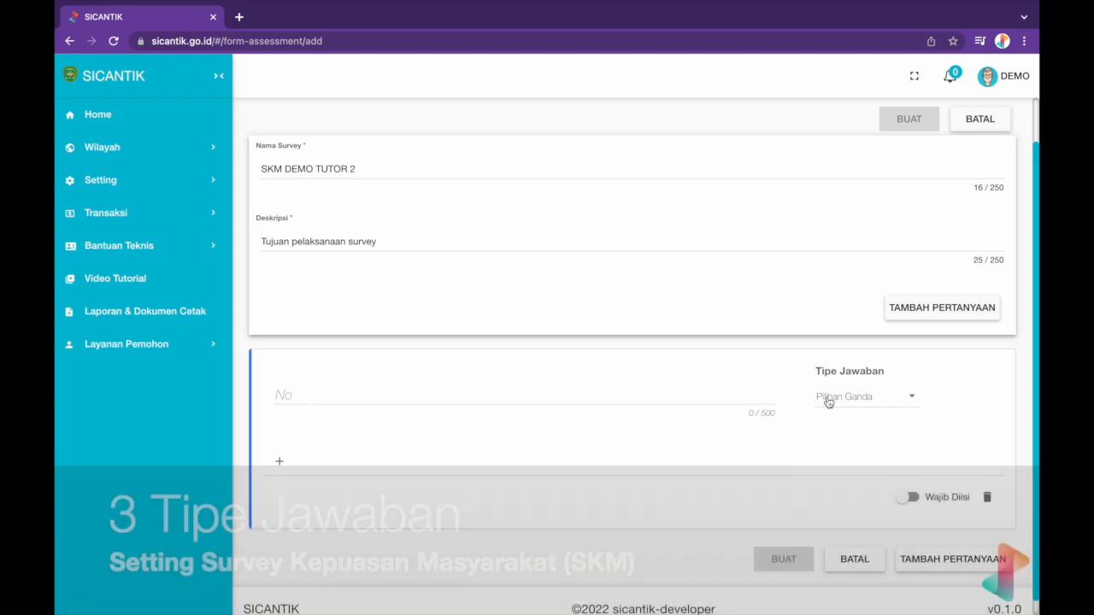
{"action": "left_click", "coordinate": [828, 402]}
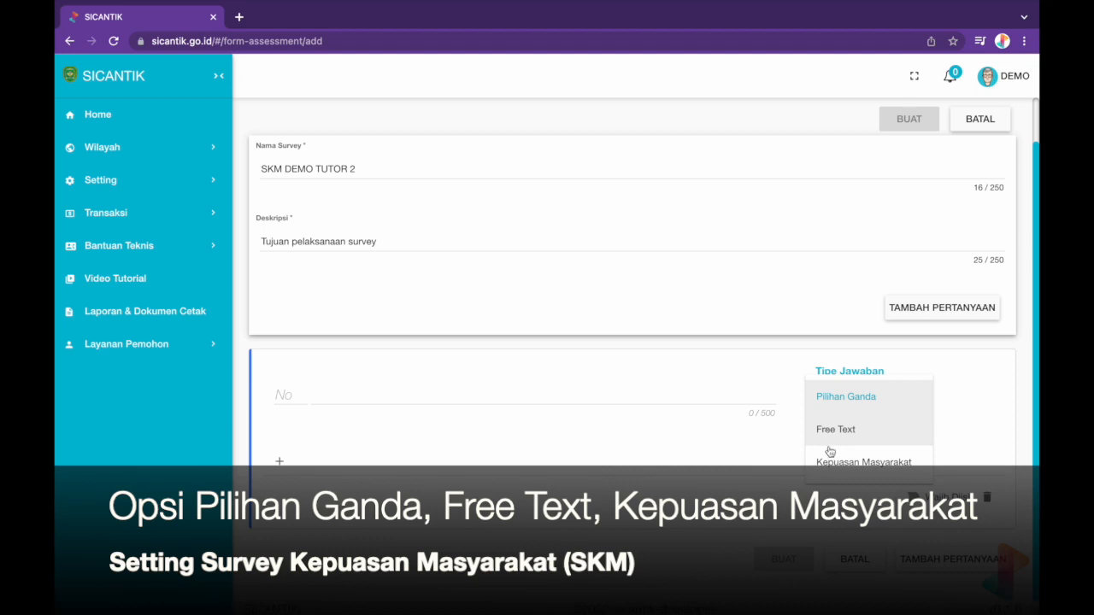
{"action": "left_click", "coordinate": [830, 460]}
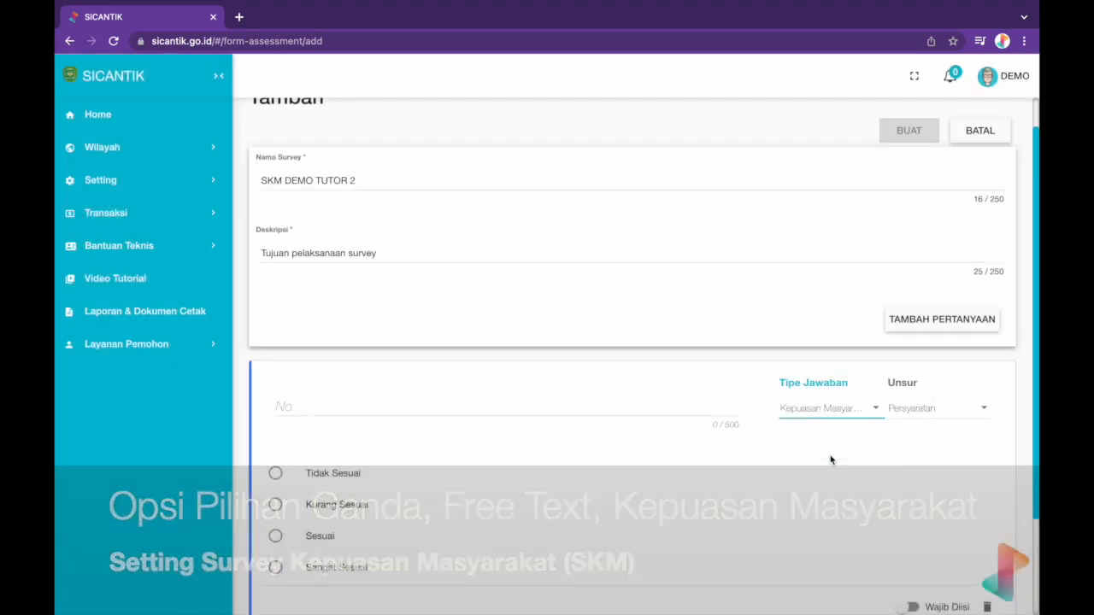
Browse the available satisfaction elements and set the question's Unsur to "Sistem, Mekanisme, dan Prosedur".
{"action": "scroll", "coordinate": [830, 460], "scroll_direction": "down", "scroll_amount": 1}
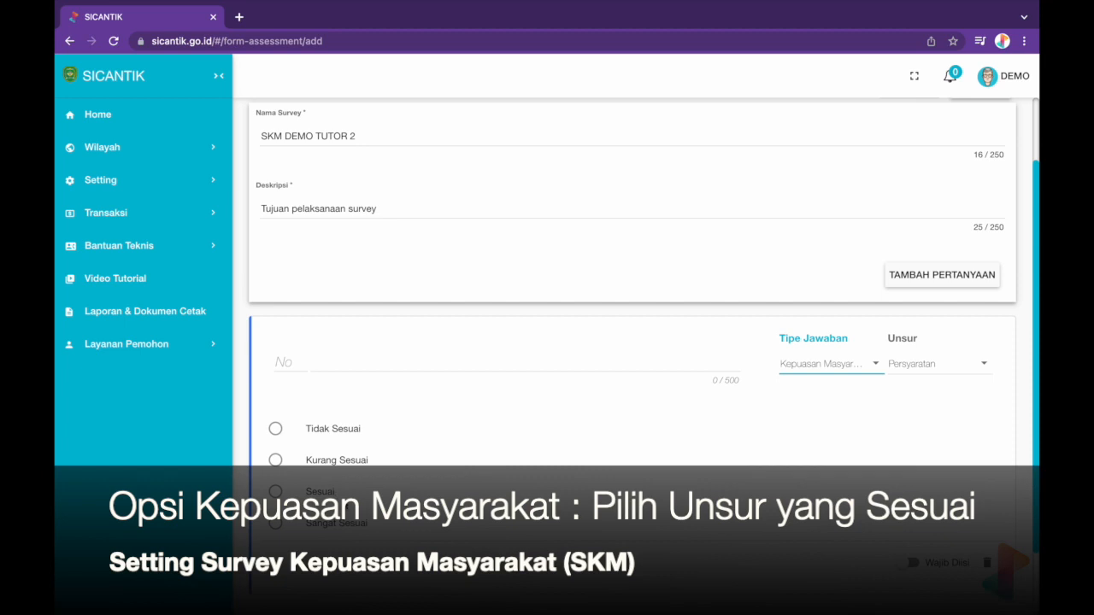
{"action": "left_click", "coordinate": [918, 366]}
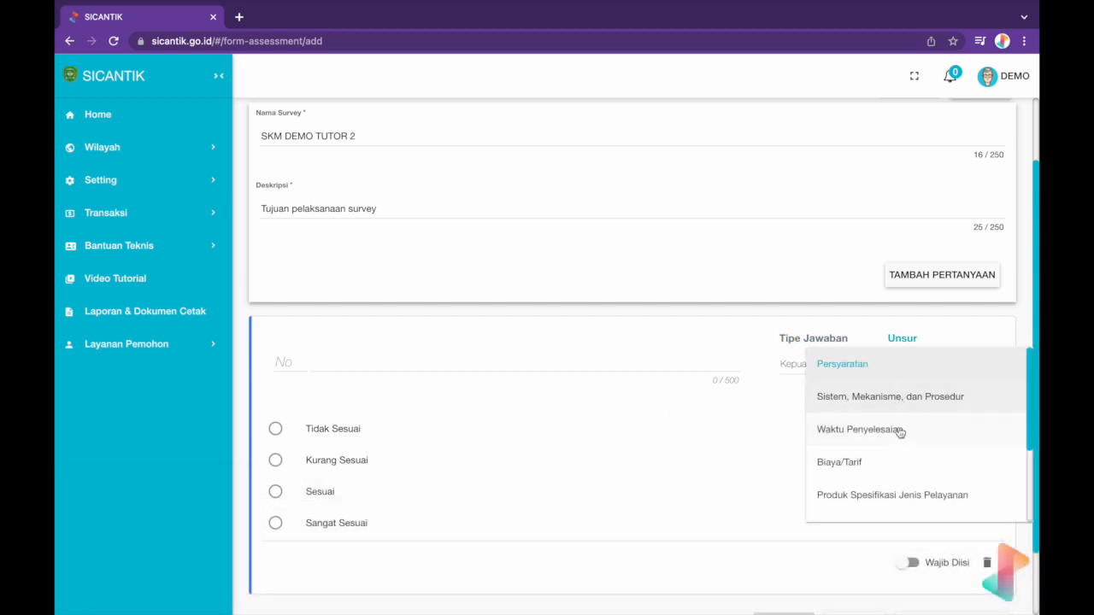
{"action": "scroll", "coordinate": [901, 470], "scroll_direction": "down", "scroll_amount": 2}
{"action": "scroll", "coordinate": [901, 471], "scroll_direction": "down", "scroll_amount": 3}
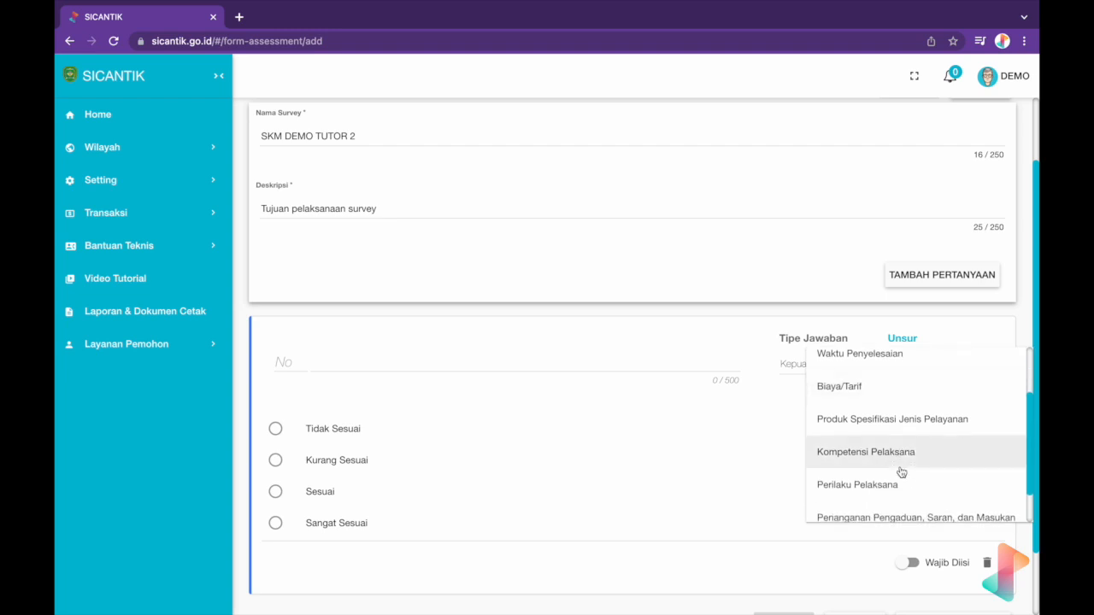
{"action": "scroll", "coordinate": [901, 472], "scroll_direction": "up", "scroll_amount": 5}
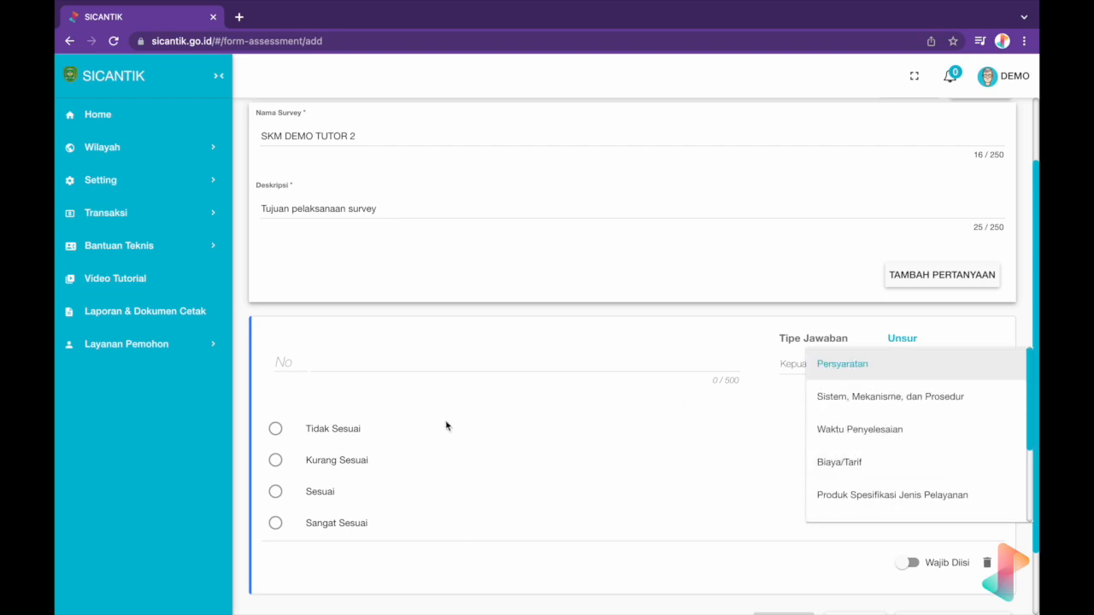
{"action": "left_click", "coordinate": [850, 395]}
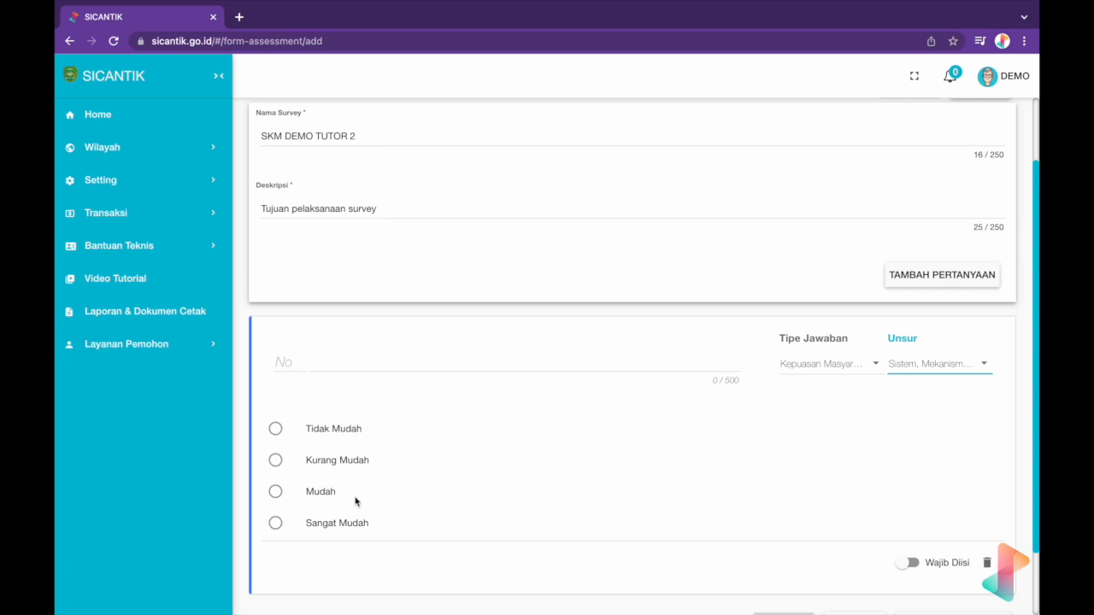
Preview the answer scales for the elements Waktu Penyelesaian and Biaya/Tarif by selecting each as the question's Unsur.
{"action": "left_click", "coordinate": [977, 369]}
{"action": "left_click", "coordinate": [942, 403]}
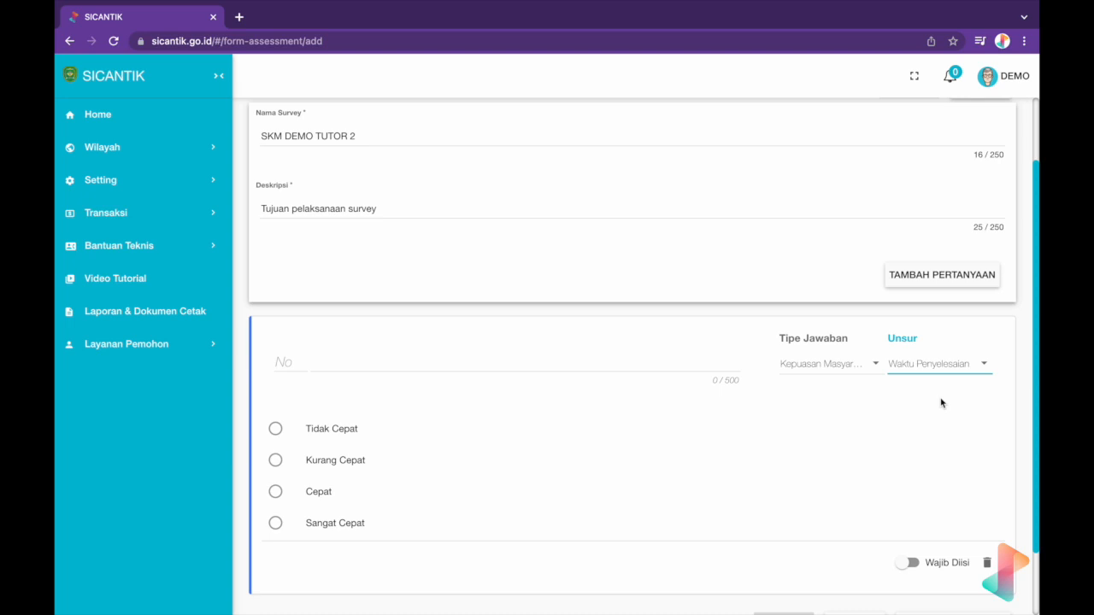
{"action": "left_click", "coordinate": [965, 367]}
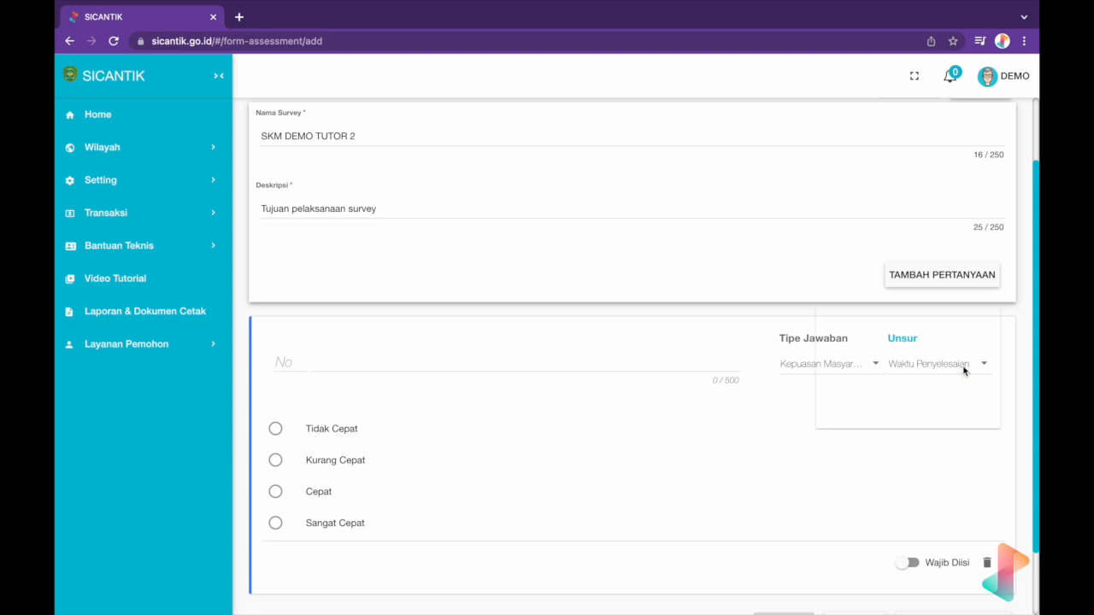
{"action": "left_click", "coordinate": [933, 399]}
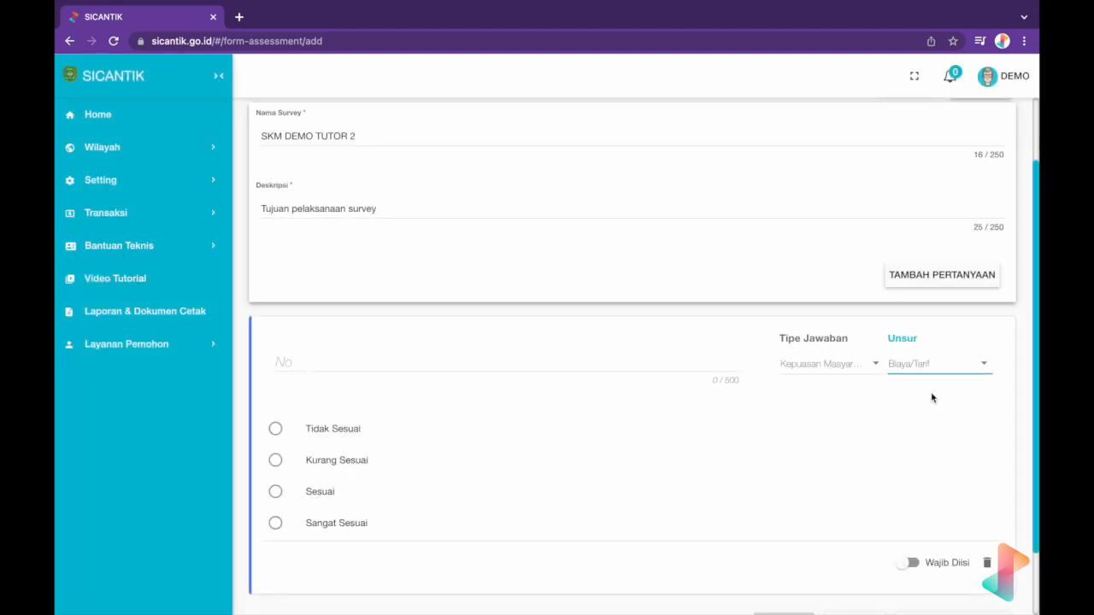
Try the remaining Unsur elements in sequence, including Kompetensi Pelaksana and Perilaku Pelaksana, through to Sarana dan Prasarana.
{"action": "scroll", "coordinate": [932, 398], "scroll_direction": "down", "scroll_amount": 1}
{"action": "left_click", "coordinate": [940, 330]}
{"action": "left_click", "coordinate": [913, 310]}
{"action": "left_click", "coordinate": [921, 333]}
{"action": "left_click", "coordinate": [906, 362]}
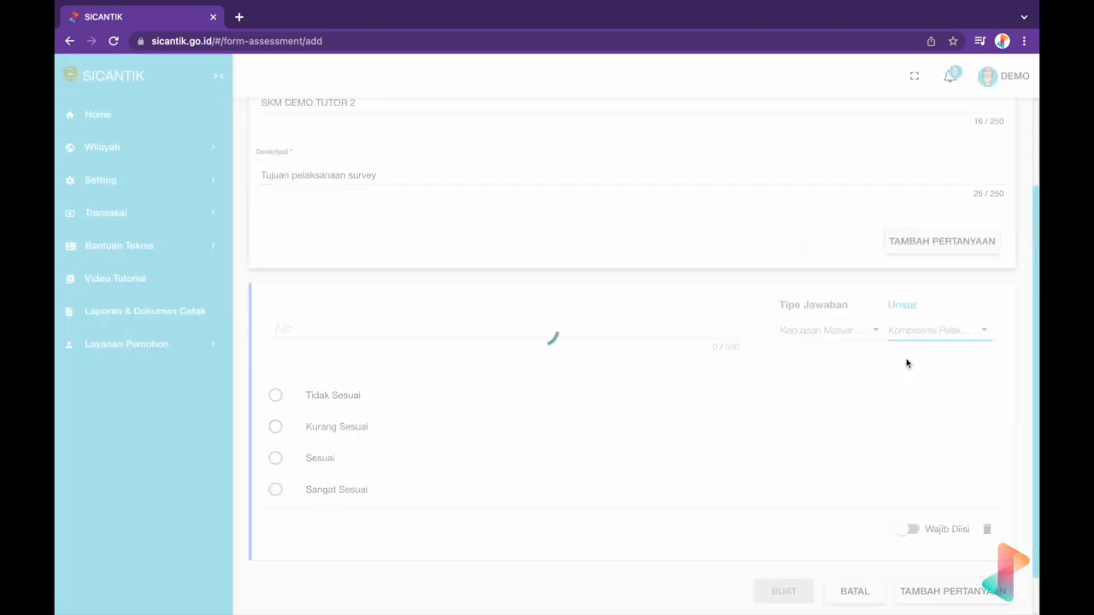
{"action": "left_click", "coordinate": [940, 331]}
{"action": "scroll", "coordinate": [937, 361], "scroll_direction": "down", "scroll_amount": 1}
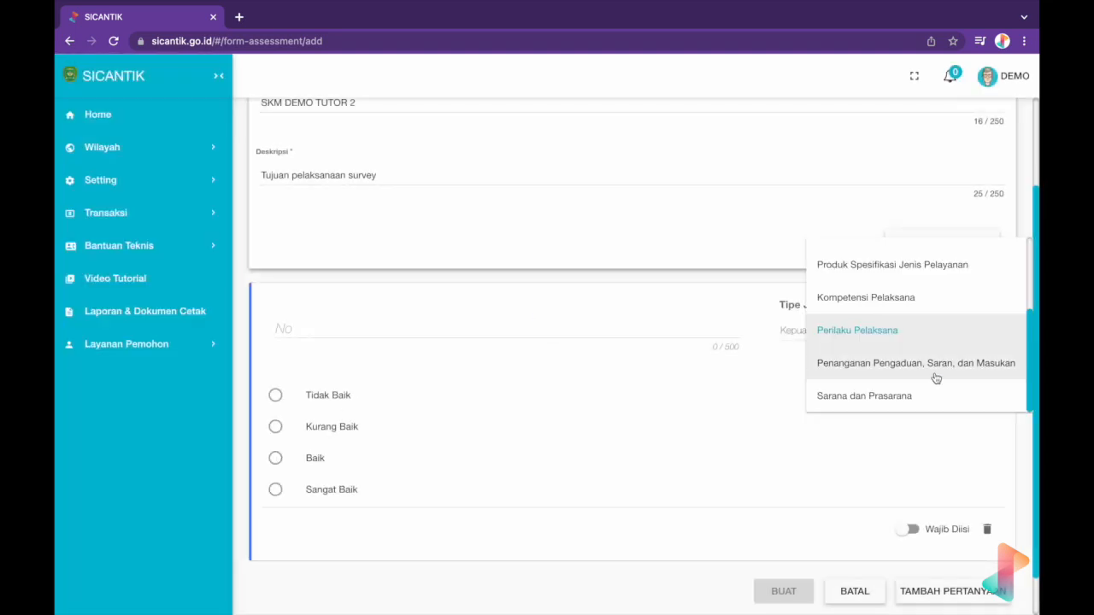
{"action": "left_click", "coordinate": [936, 367]}
{"action": "left_click", "coordinate": [929, 341]}
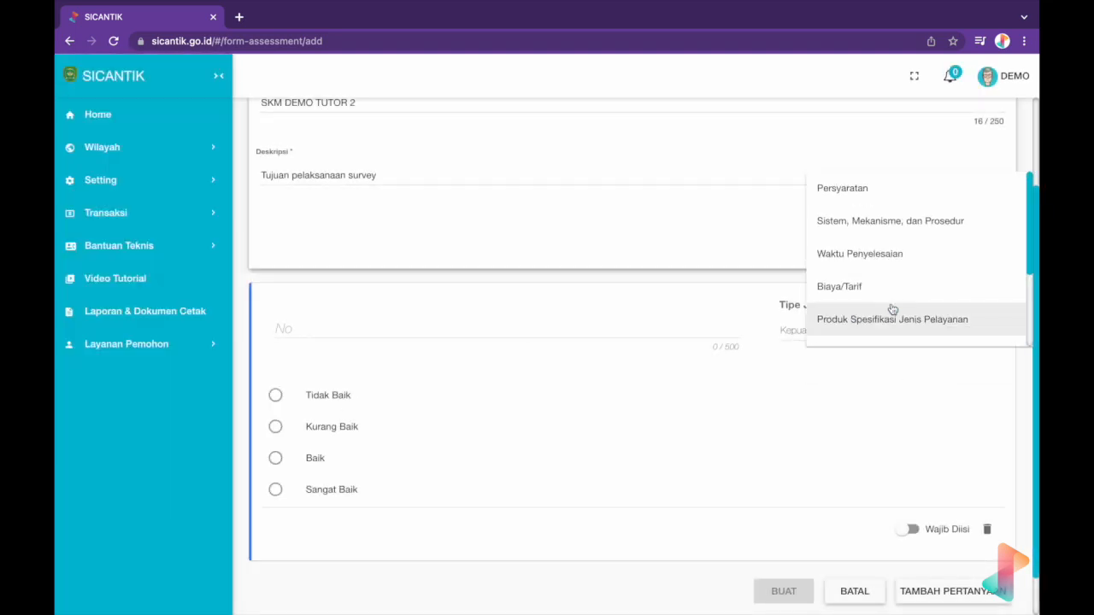
Set the question's answer type to Pilihan Ganda.
{"action": "left_click", "coordinate": [804, 338]}
{"action": "left_click", "coordinate": [806, 338]}
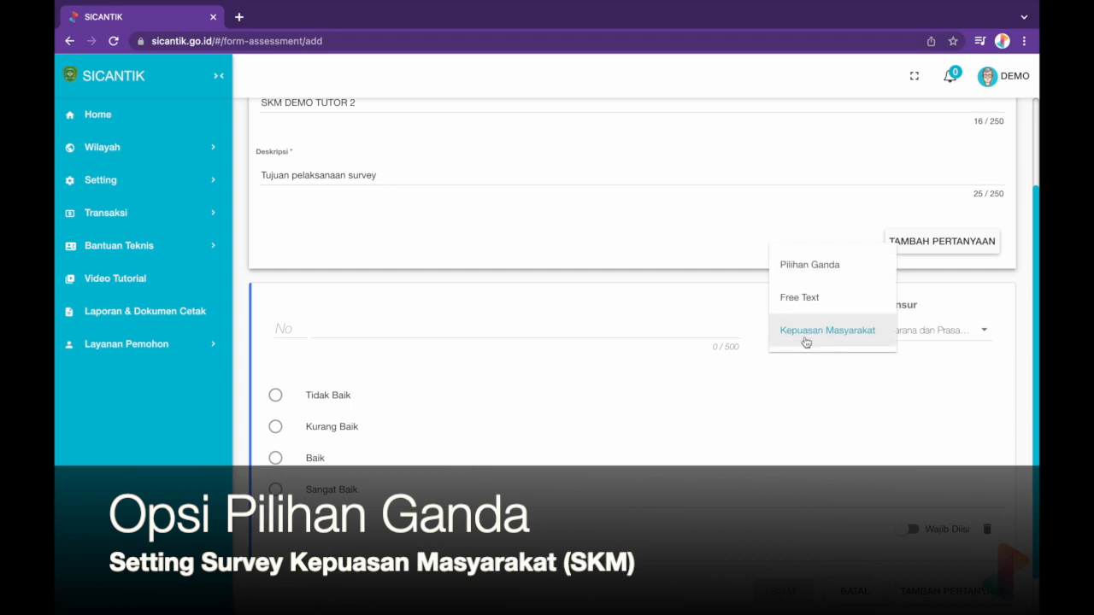
{"action": "left_click", "coordinate": [804, 272]}
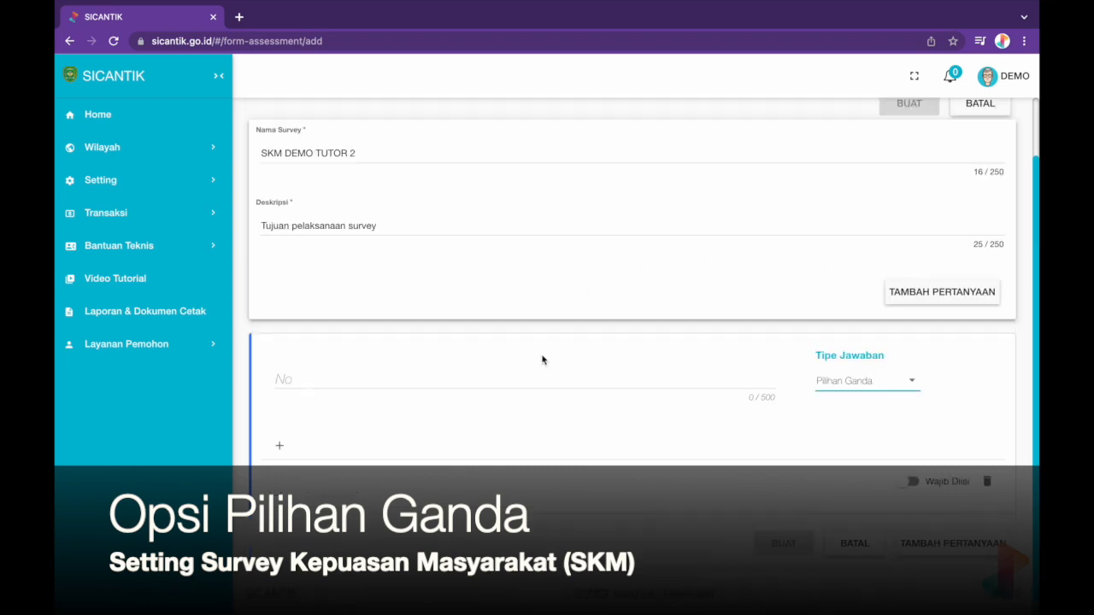
Enter "Jenis kelamin" as the question text and number the question 1.
{"action": "left_click", "coordinate": [529, 381]}
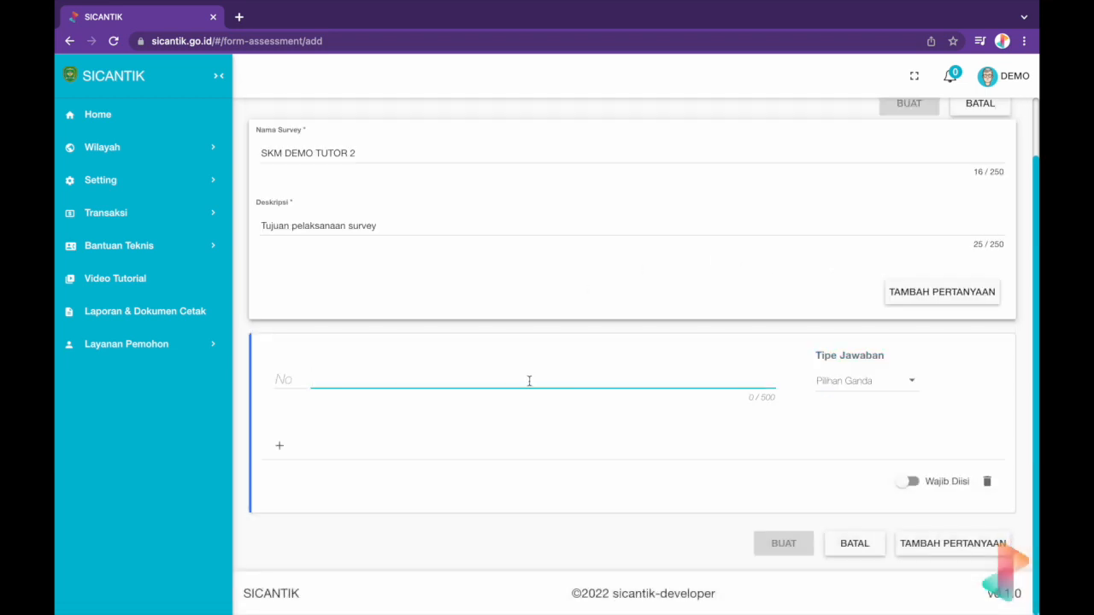
{"action": "type", "text": "Jen"}
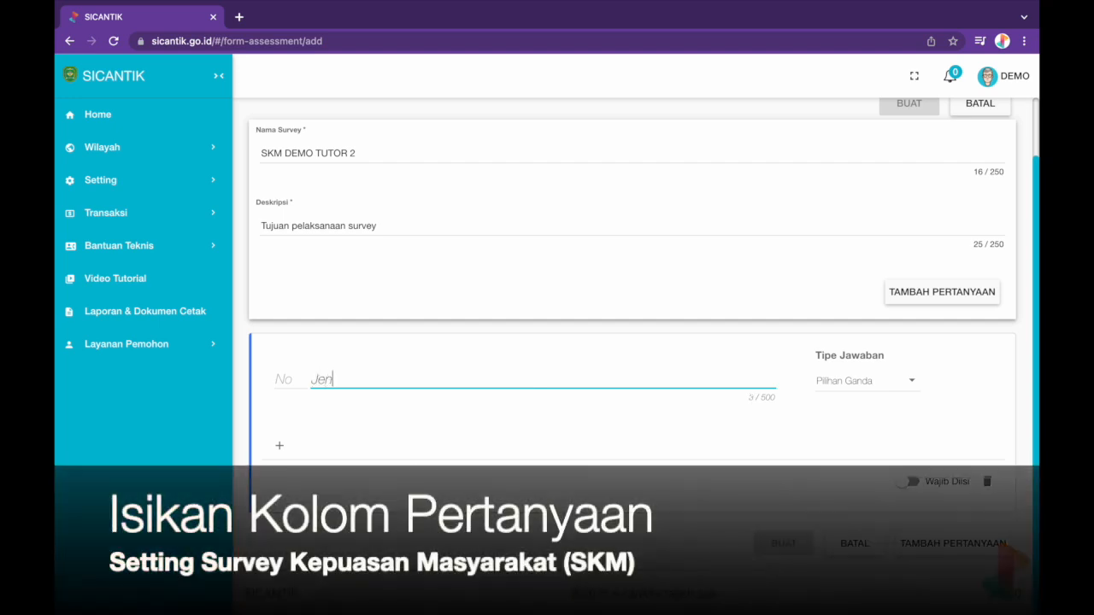
{"action": "type", "text": "is kelamin"}
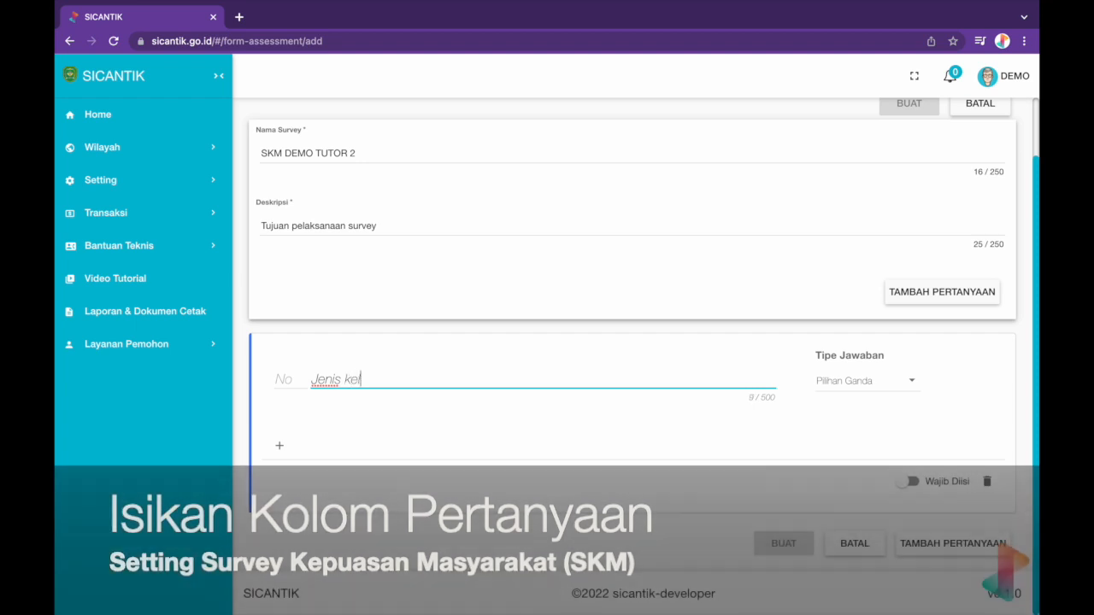
{"action": "left_click", "coordinate": [300, 385]}
{"action": "type", "text": "1"}
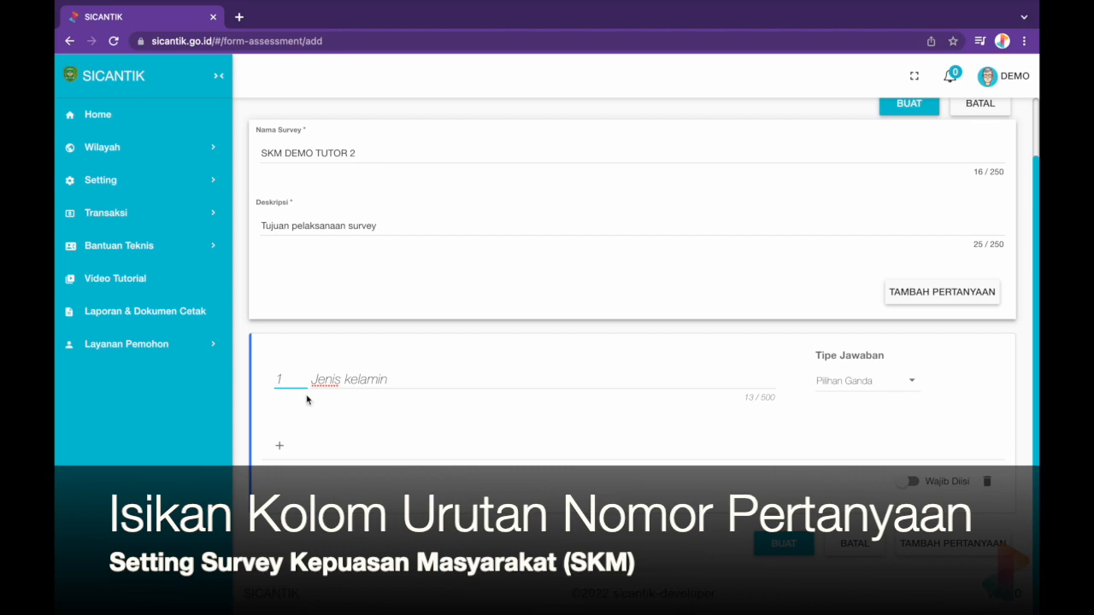
Add an answer option to question 1 with the value L and the label "Laki-Laki", and save it.
{"action": "left_click", "coordinate": [290, 446]}
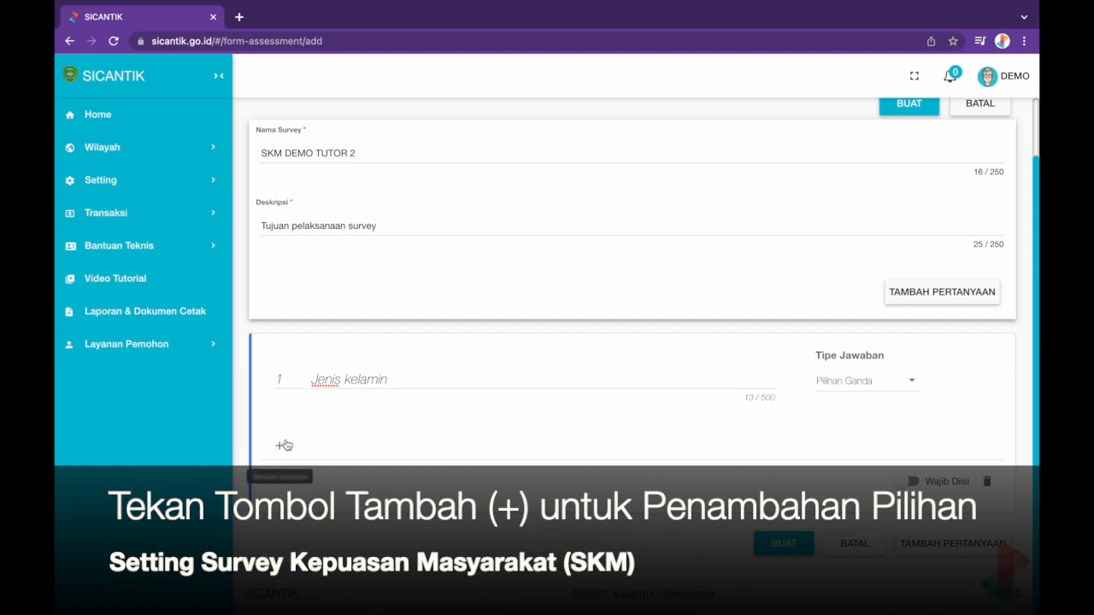
{"action": "left_click", "coordinate": [285, 445]}
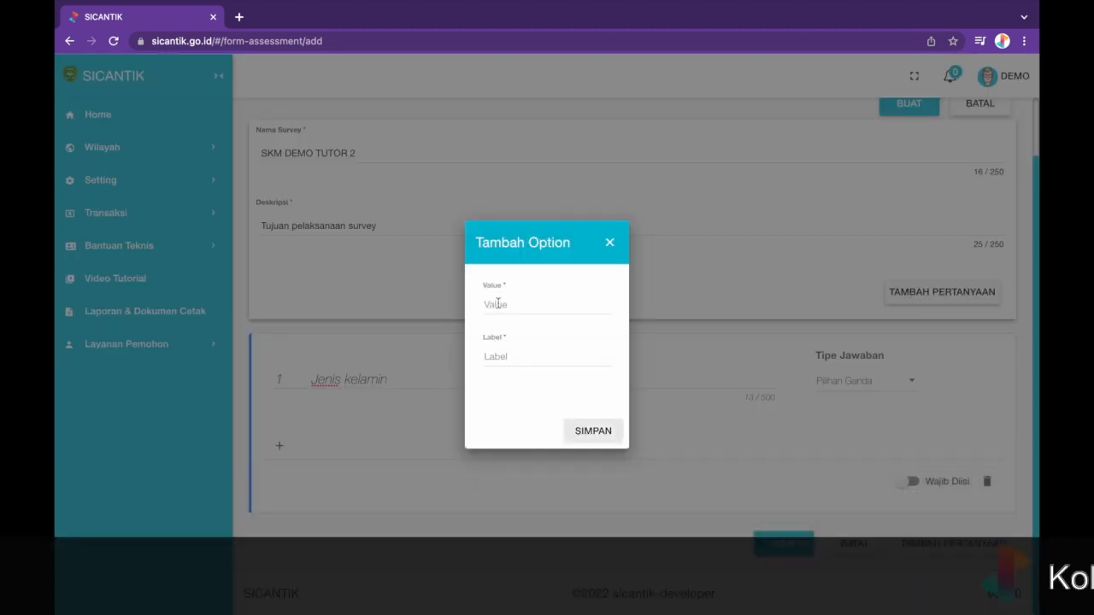
{"action": "left_click", "coordinate": [497, 304]}
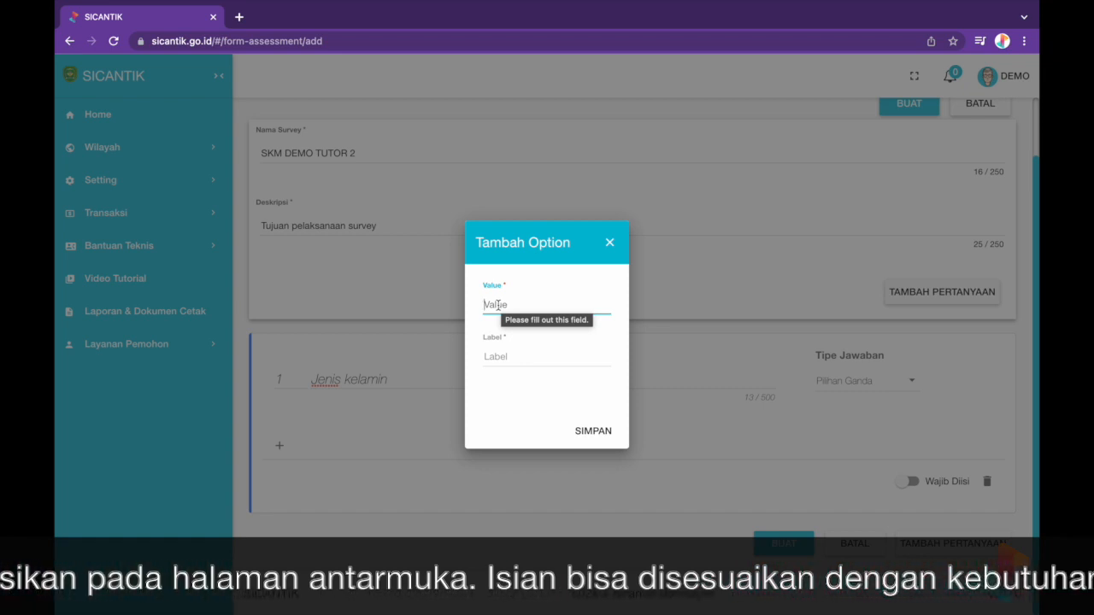
{"action": "type", "text": "1"}
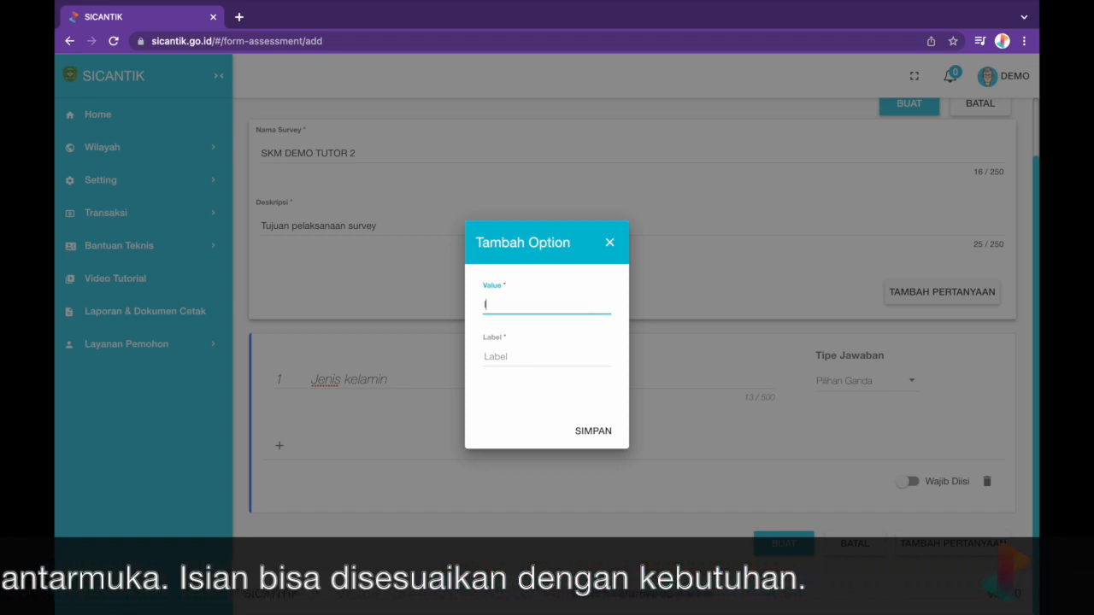
{"action": "key", "text": "BackSpace"}
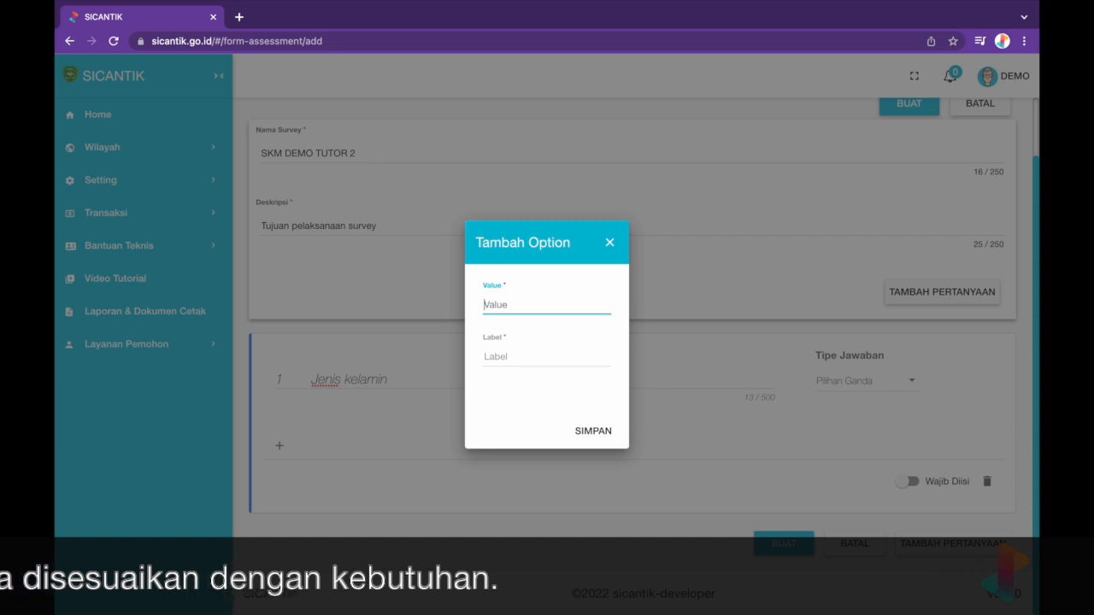
{"action": "type", "text": "L"}
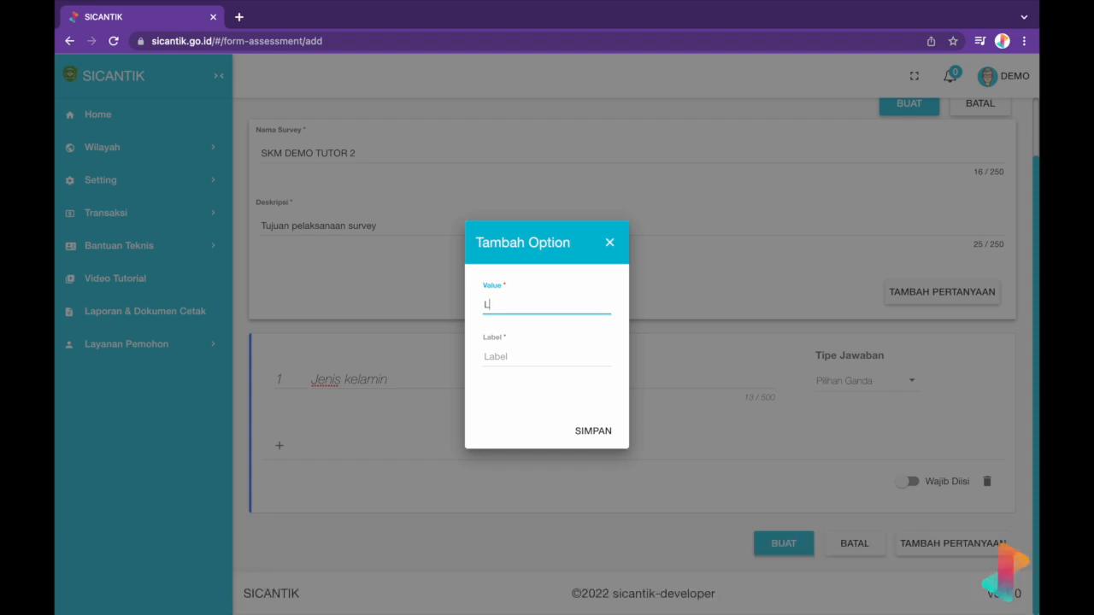
{"action": "left_click", "coordinate": [492, 360]}
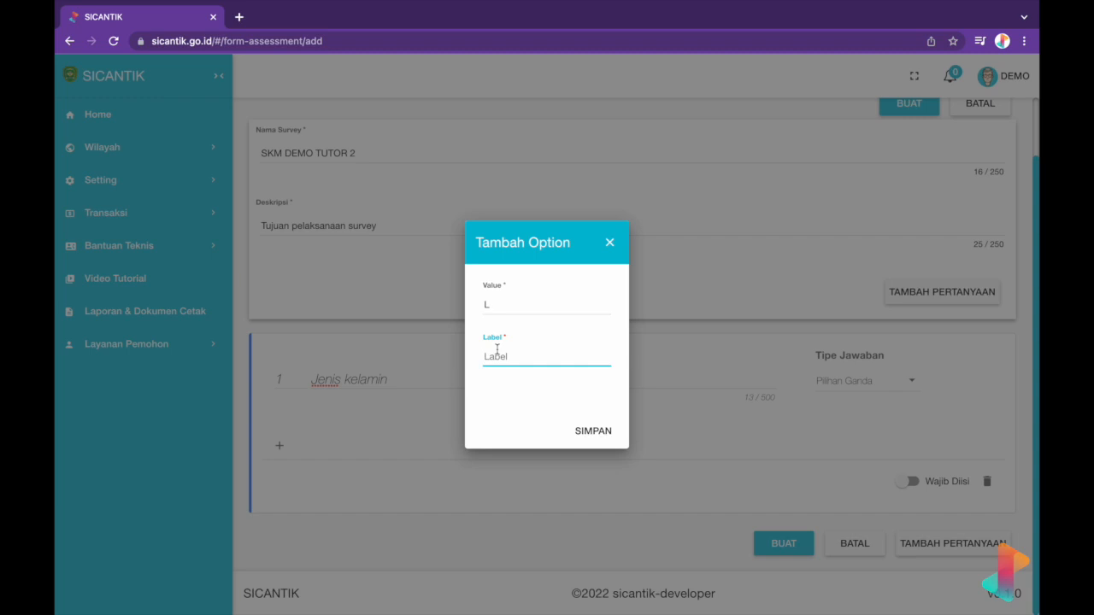
{"action": "type", "text": "Laki-Laki"}
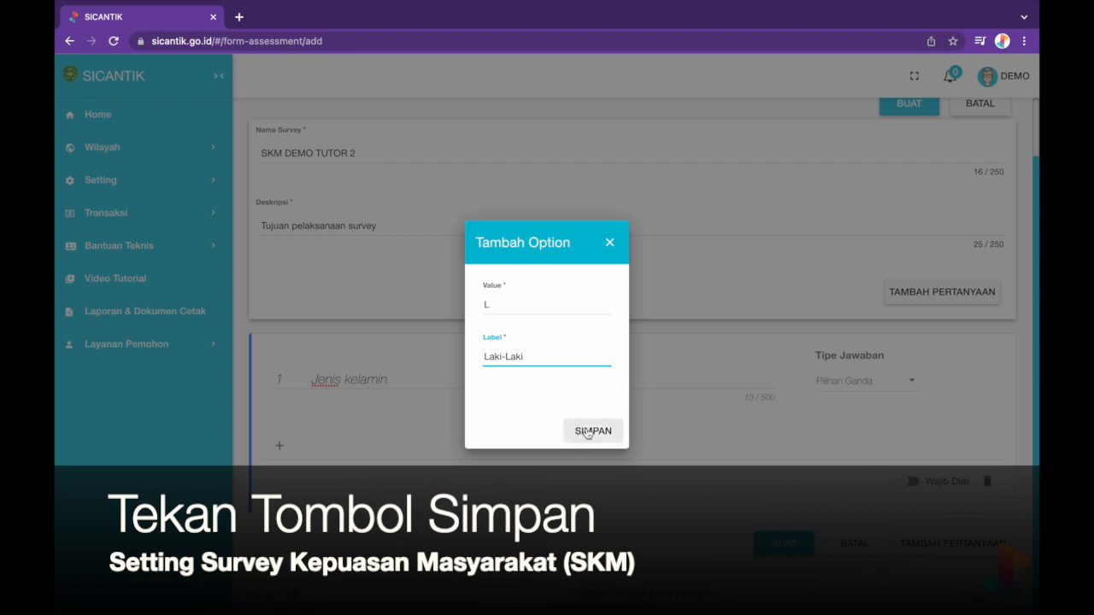
{"action": "left_click", "coordinate": [586, 432]}
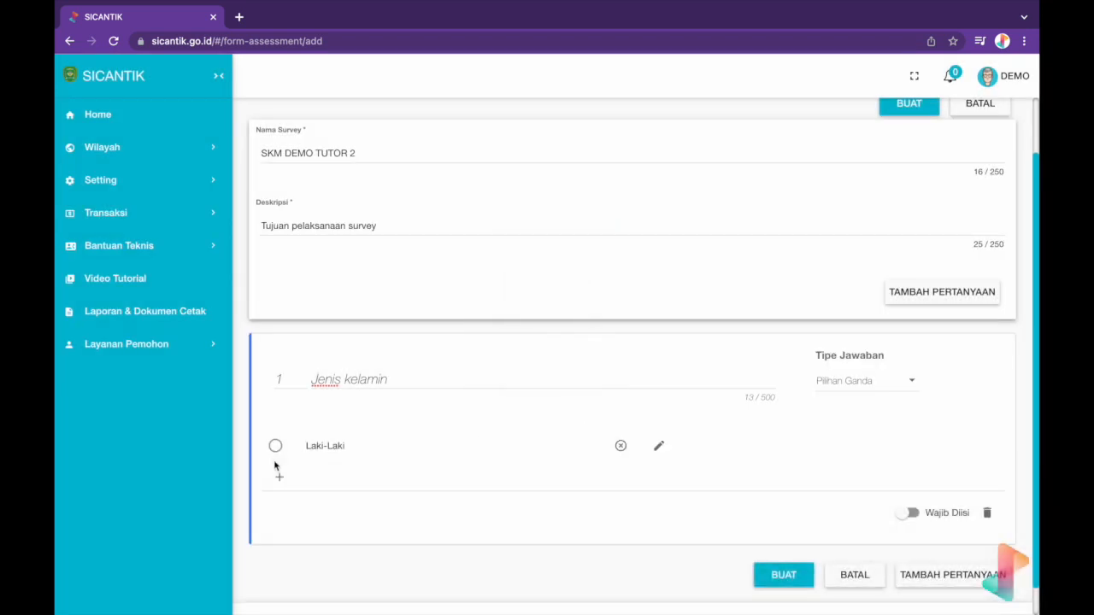
Add a second answer option to question 1 with the value P and the label "Perempuan", and save it.
{"action": "left_click", "coordinate": [277, 477]}
{"action": "left_click", "coordinate": [499, 308]}
{"action": "type", "text": "P"}
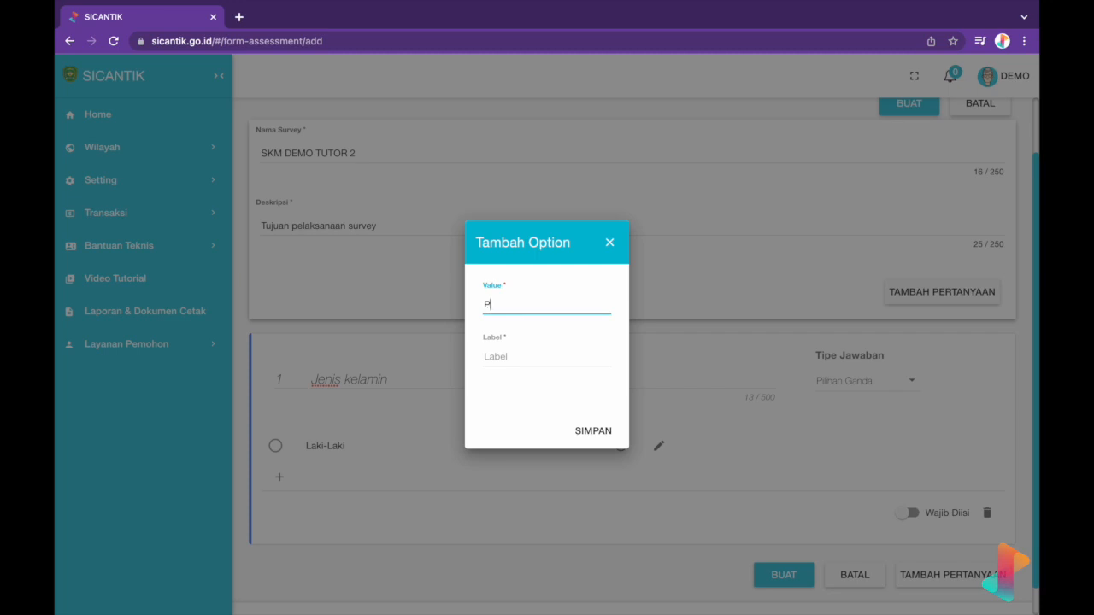
{"action": "left_click", "coordinate": [491, 358]}
{"action": "type", "text": "P"}
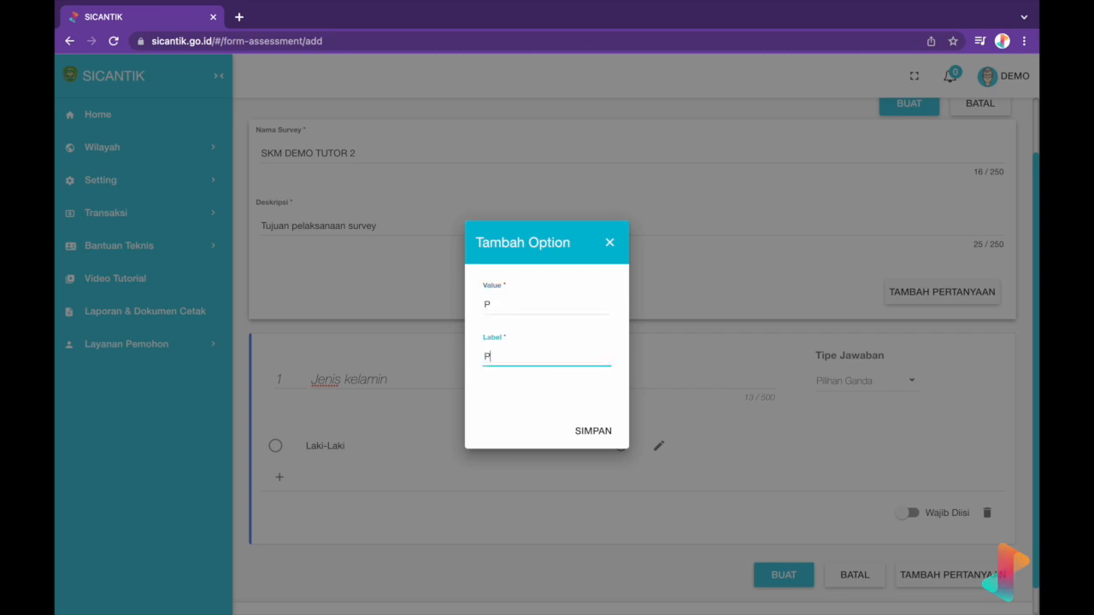
{"action": "type", "text": "erempuan"}
{"action": "left_click", "coordinate": [595, 433]}
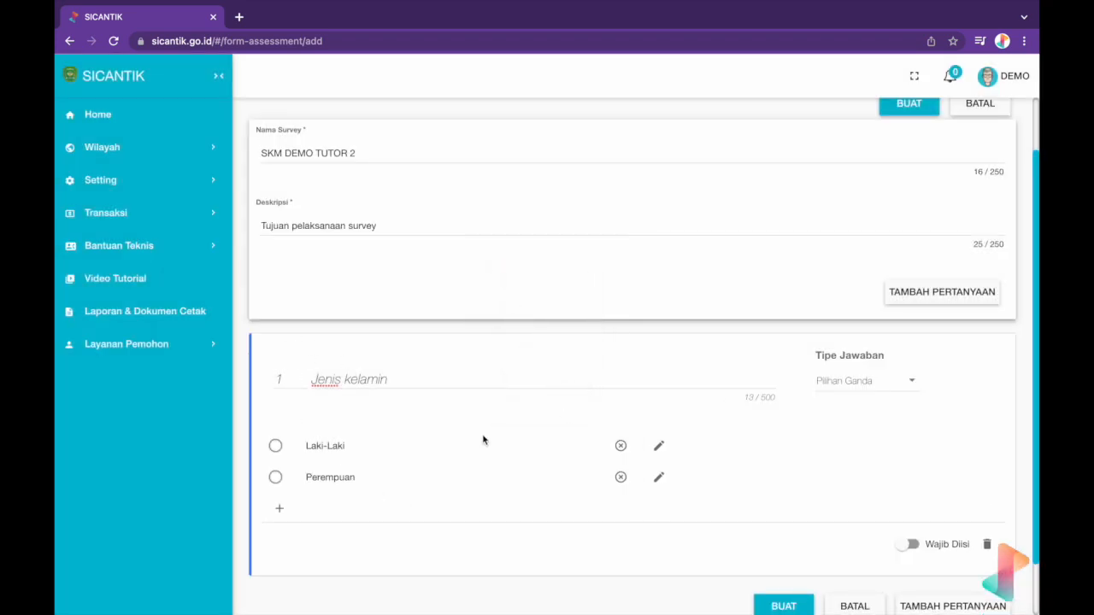
Try making question 1 mandatory with the Wajib Diisi setting, and switch the setting back off.
{"action": "scroll", "coordinate": [483, 453], "scroll_direction": "down", "scroll_amount": 2}
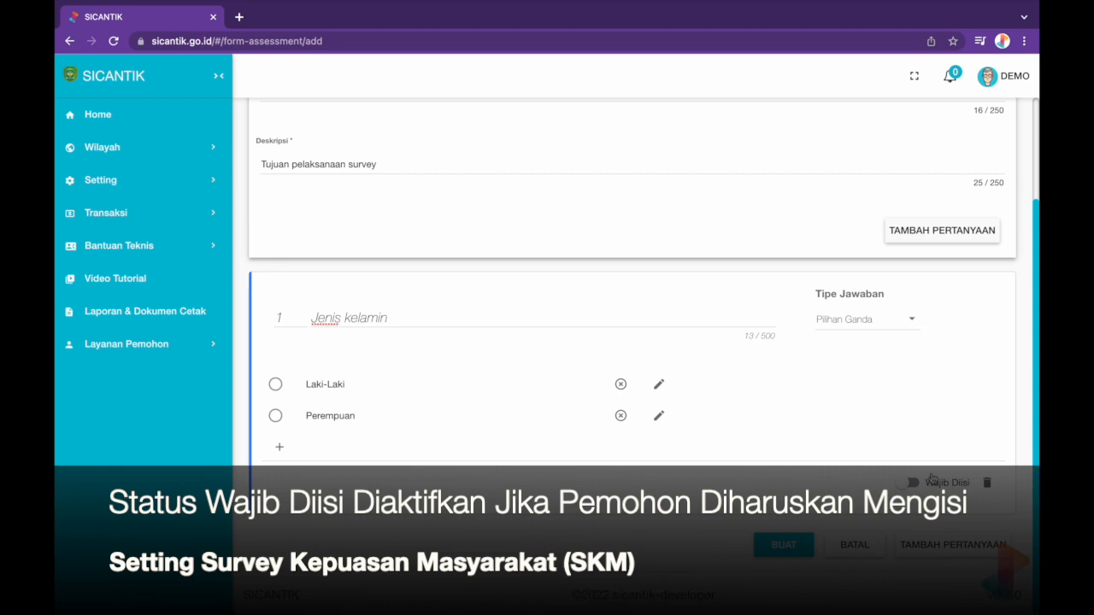
{"action": "left_click", "coordinate": [910, 484]}
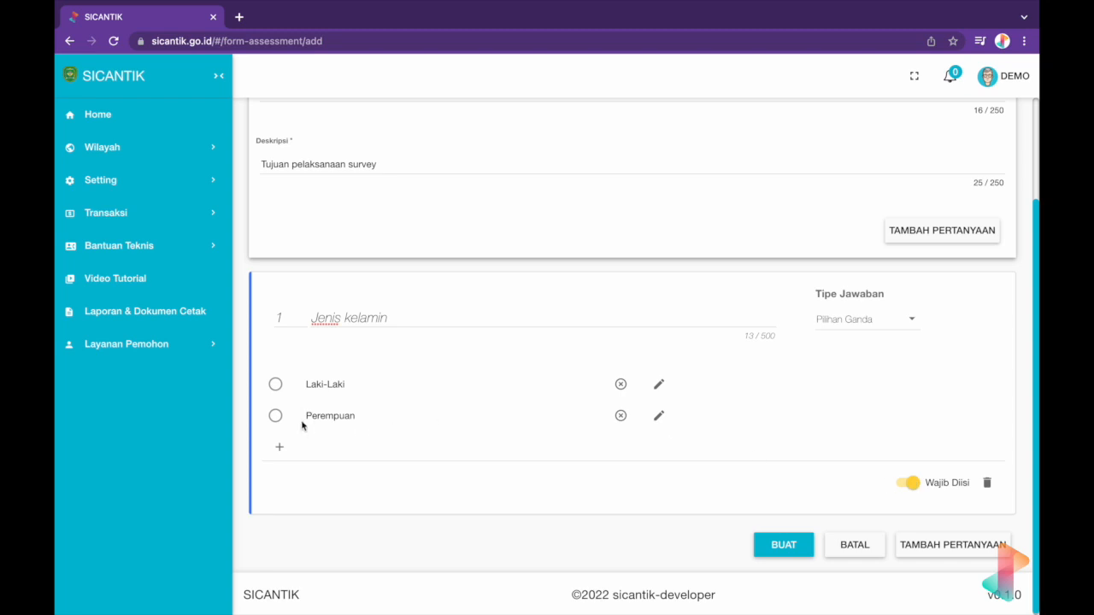
{"action": "left_click", "coordinate": [913, 483]}
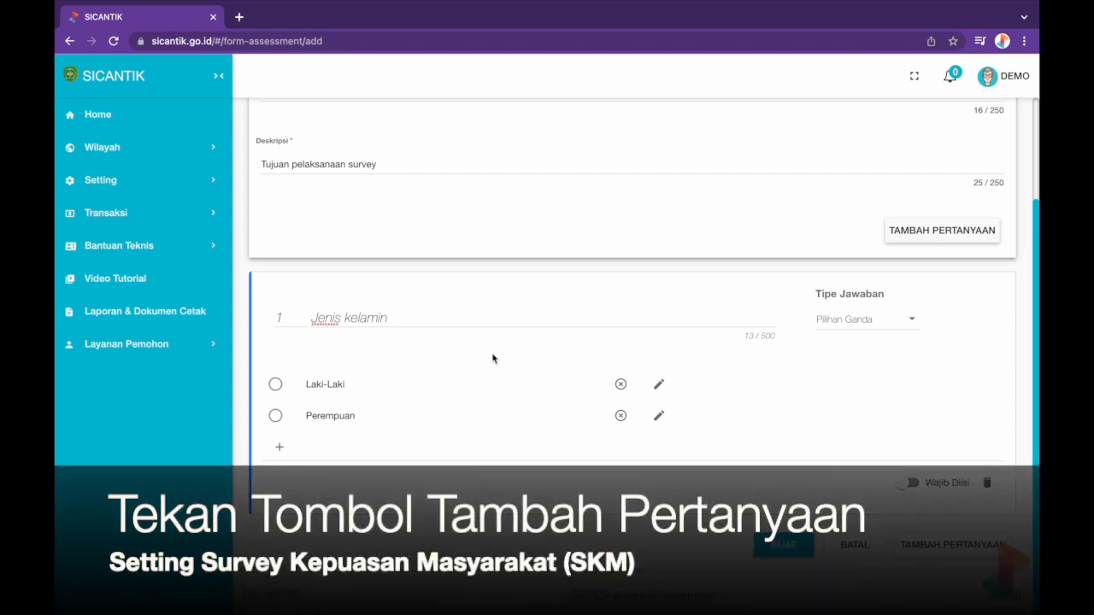
Add a new question below the gender question, number it 2 and set its answer type to Free Text.
{"action": "scroll", "coordinate": [492, 358], "scroll_direction": "down", "scroll_amount": 1}
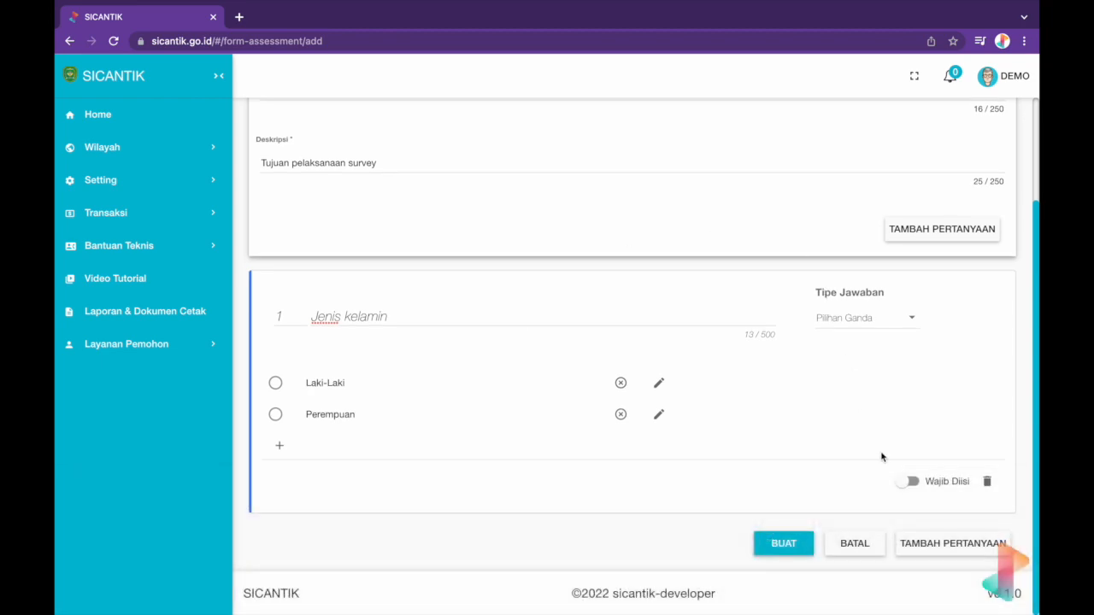
{"action": "left_click", "coordinate": [915, 542]}
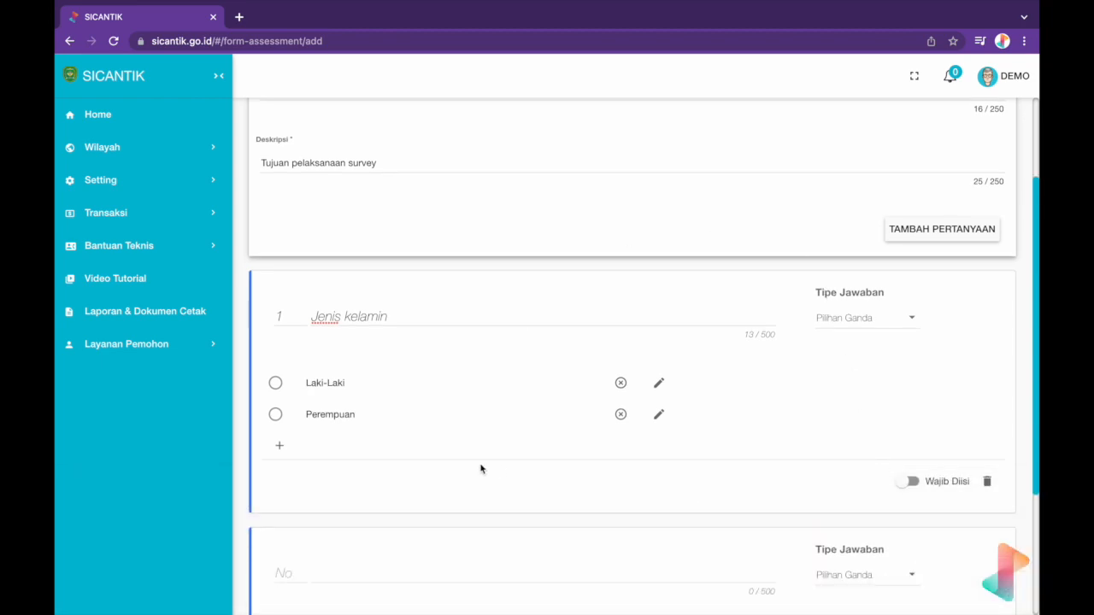
{"action": "scroll", "coordinate": [484, 466], "scroll_direction": "down", "scroll_amount": 1}
{"action": "scroll", "coordinate": [481, 468], "scroll_direction": "down", "scroll_amount": 2}
{"action": "left_click", "coordinate": [293, 423]}
{"action": "type", "text": "2"}
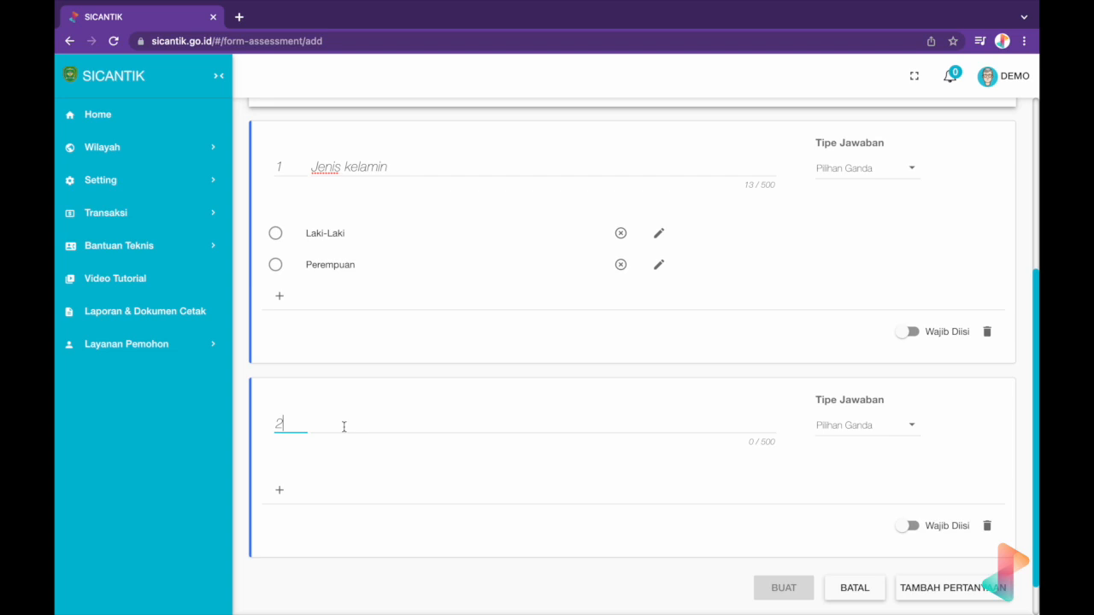
{"action": "left_click", "coordinate": [883, 427]}
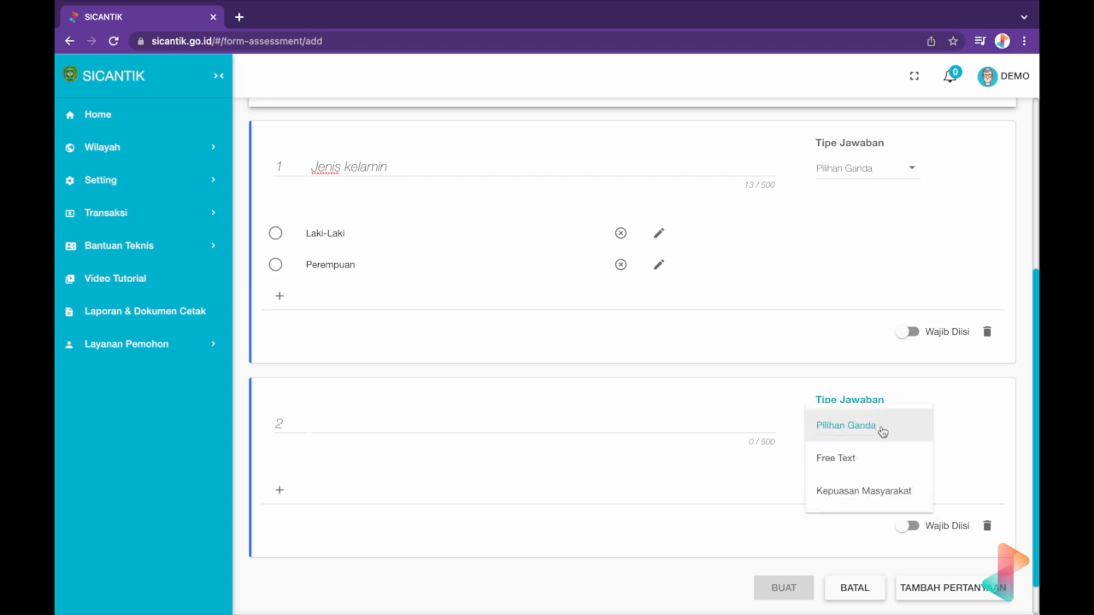
{"action": "left_click", "coordinate": [857, 457]}
Enter "Usia" as the question text of question 2.
{"action": "left_click", "coordinate": [362, 426]}
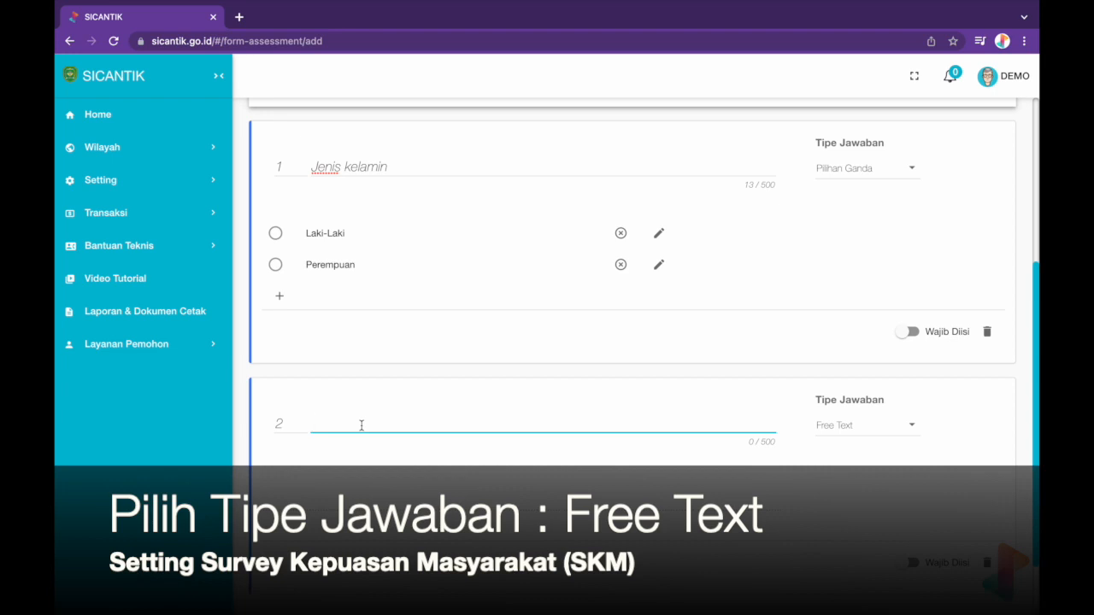
{"action": "type", "text": "N"}
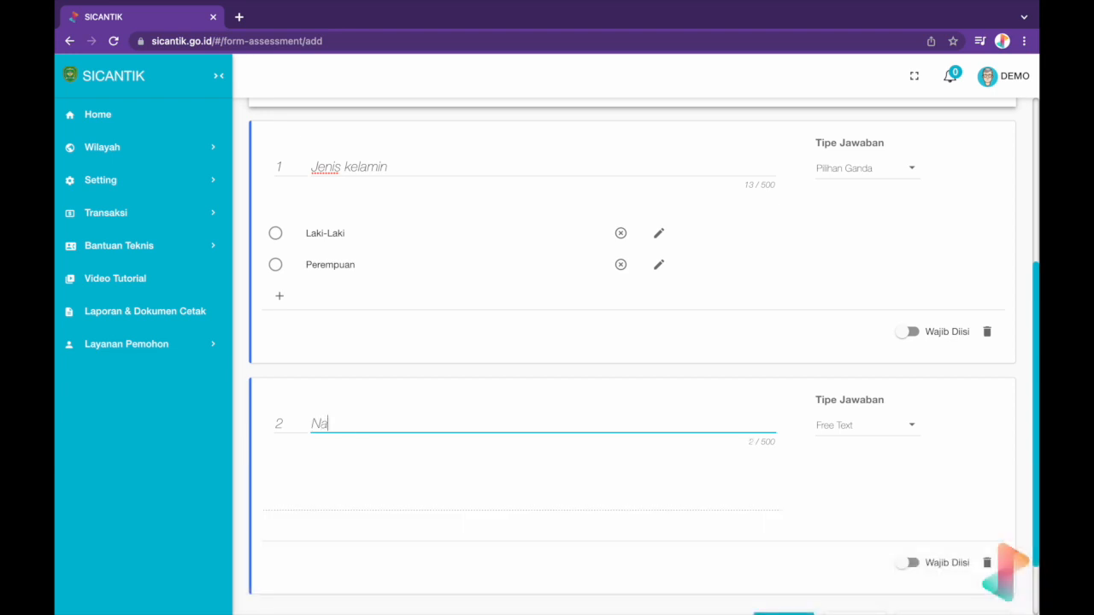
{"action": "type", "text": "a"}
{"action": "key", "text": "BackSpace"}
{"action": "key", "text": "BackSpace"}
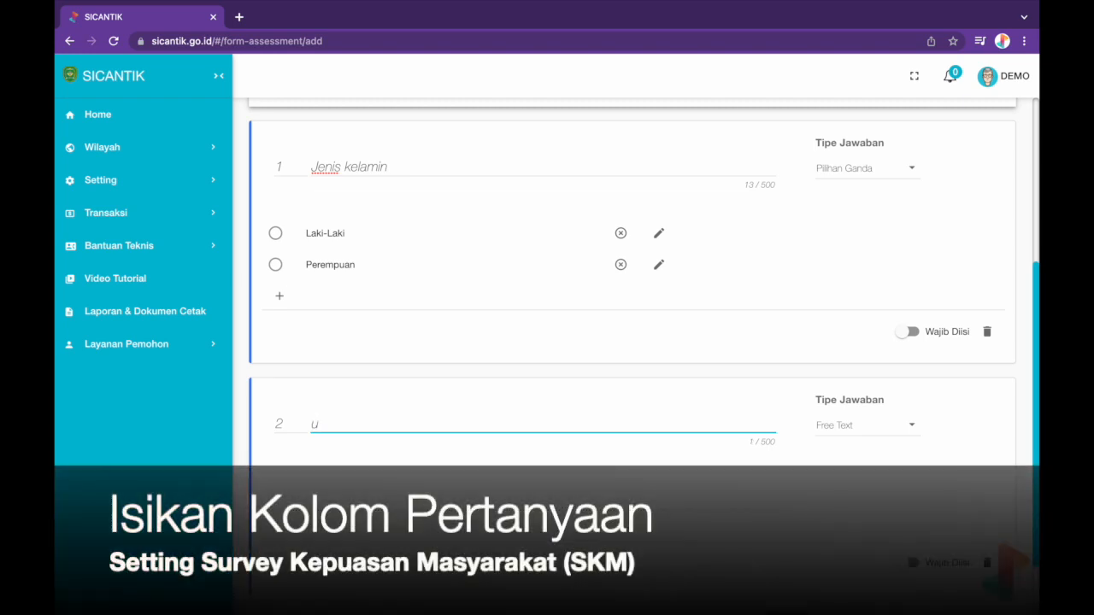
{"action": "type", "text": "Usia"}
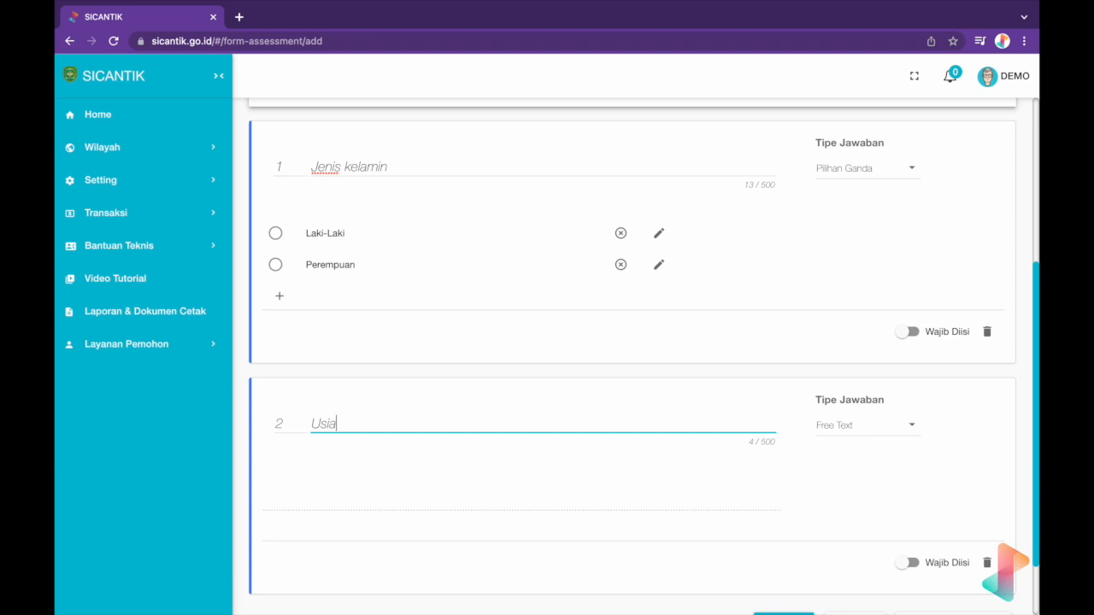
{"action": "left_click", "coordinate": [428, 501]}
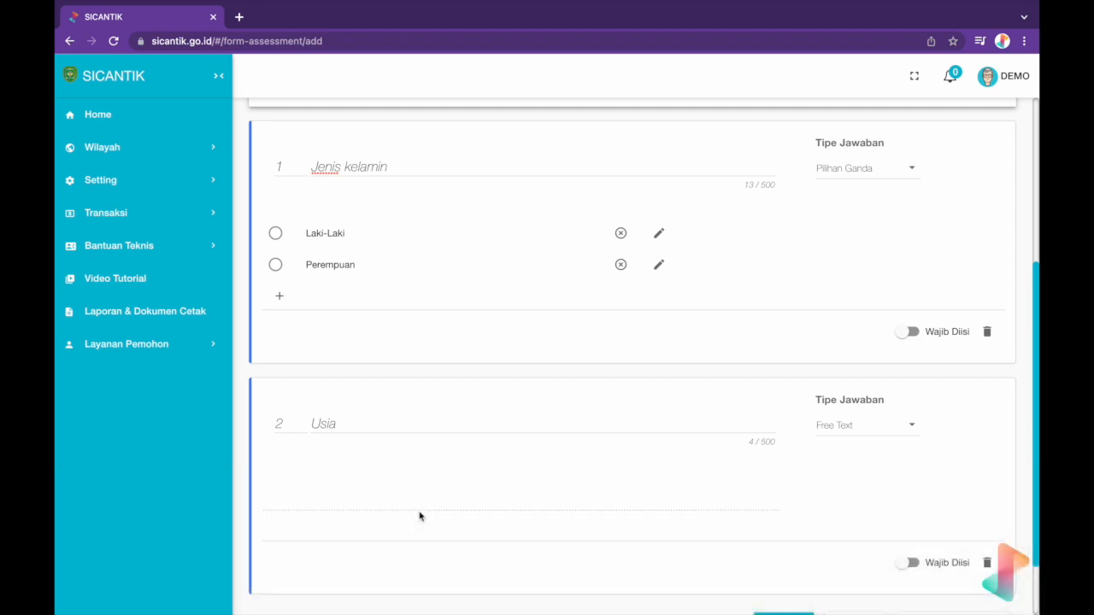
Add a third question to the survey and set its answer type to Kepuasan Masyarakat.
{"action": "scroll", "coordinate": [802, 509], "scroll_direction": "down", "scroll_amount": 2}
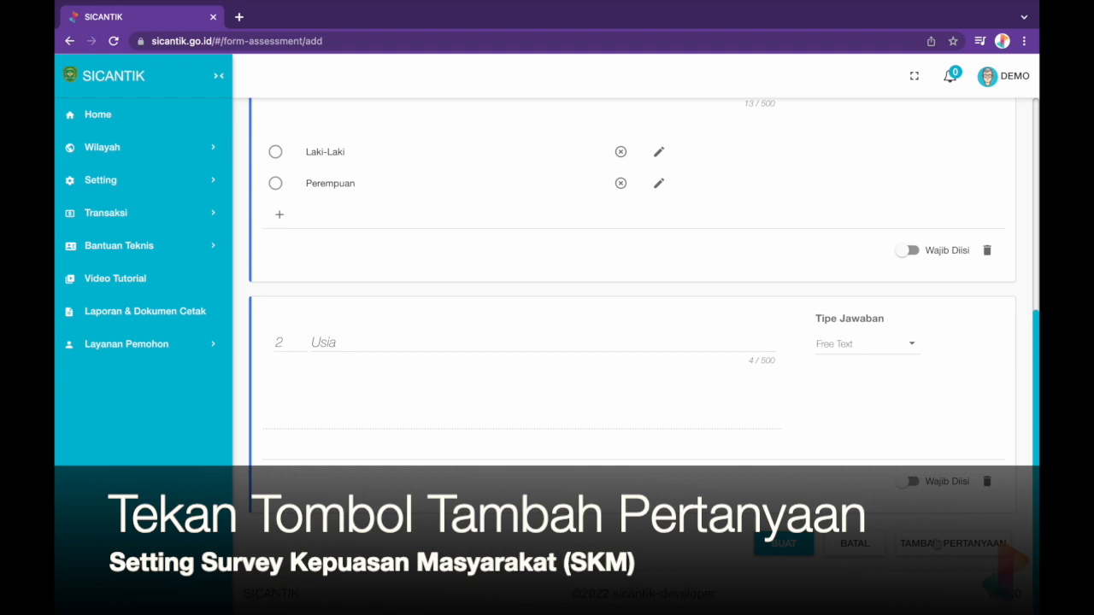
{"action": "left_click", "coordinate": [938, 550]}
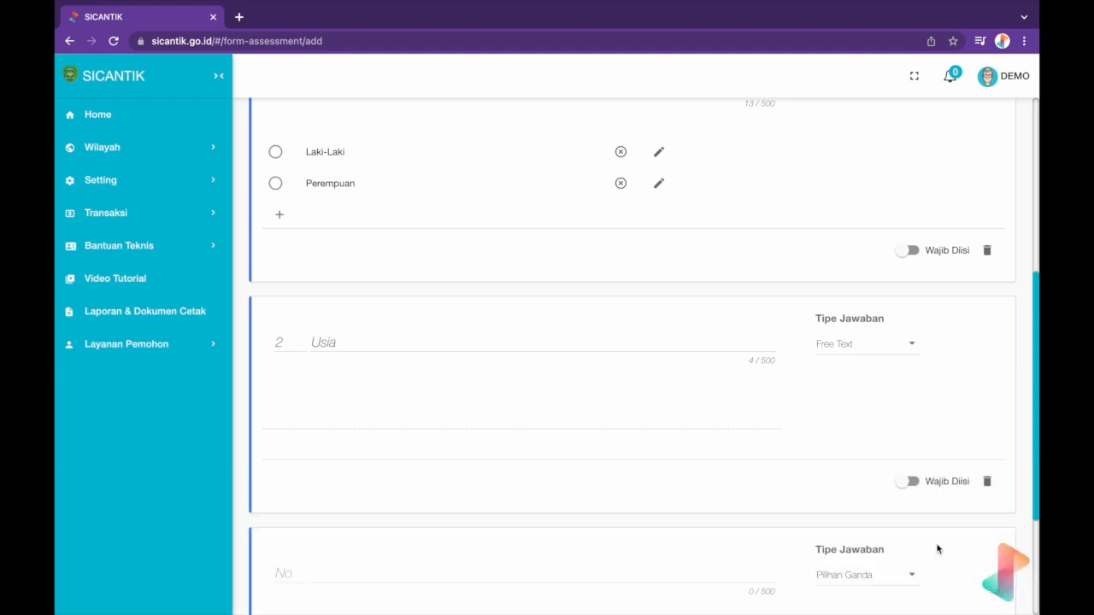
{"action": "scroll", "coordinate": [647, 433], "scroll_direction": "down", "scroll_amount": 3}
{"action": "left_click", "coordinate": [868, 406]}
{"action": "left_click", "coordinate": [866, 463]}
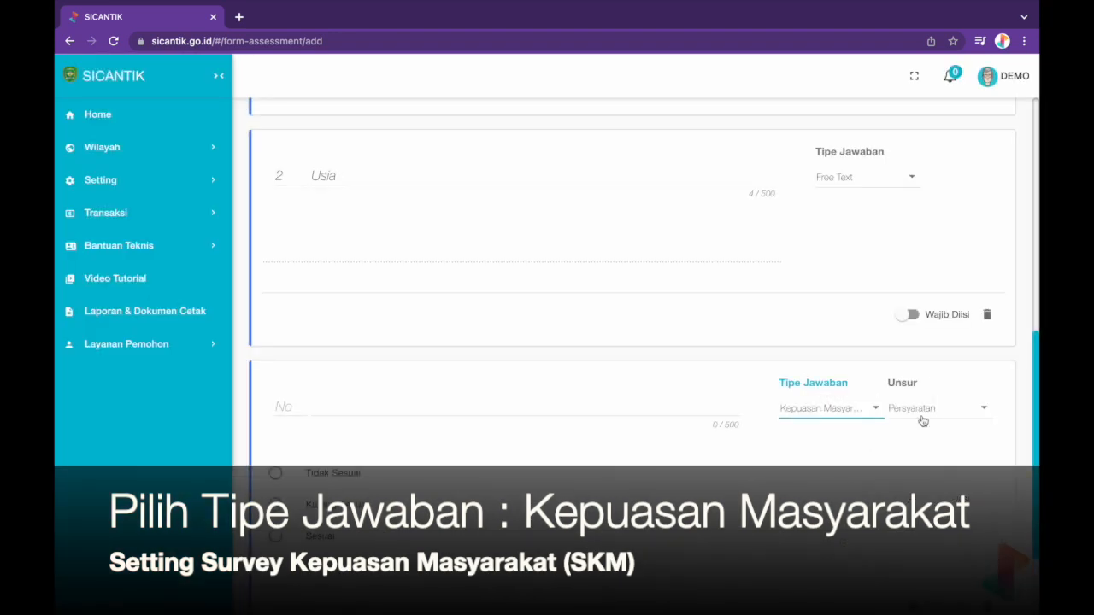
{"action": "scroll", "coordinate": [356, 498], "scroll_direction": "up", "scroll_amount": 3}
{"action": "scroll", "coordinate": [337, 262], "scroll_direction": "down", "scroll_amount": 4}
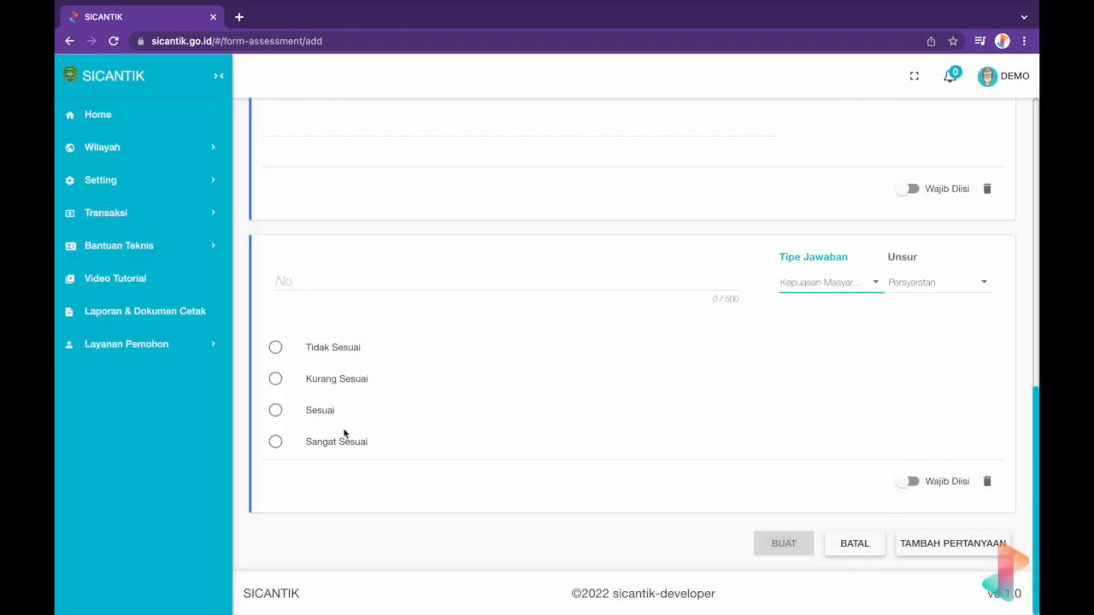
Look through the available Unsur elements for the third question and choose Waktu Penyelesaian.
{"action": "left_click", "coordinate": [983, 285]}
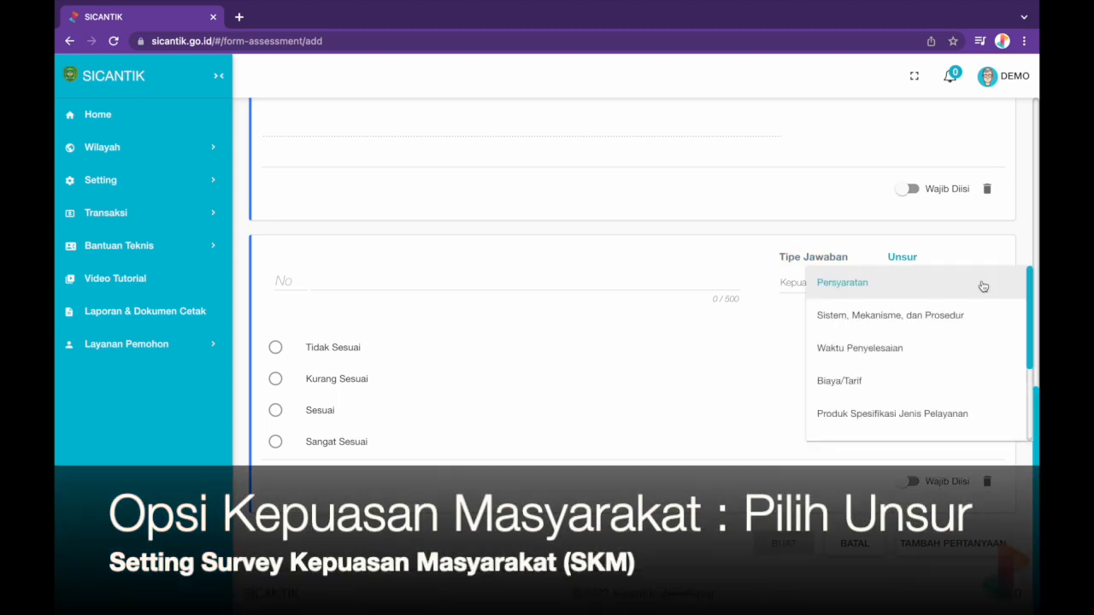
{"action": "scroll", "coordinate": [937, 393], "scroll_direction": "down", "scroll_amount": 3}
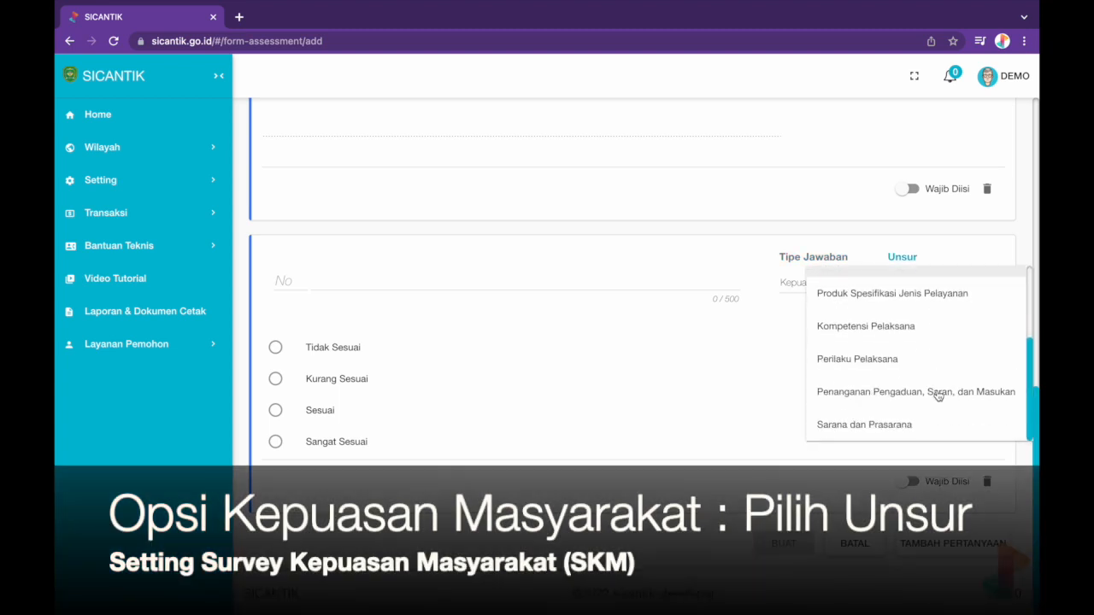
{"action": "scroll", "coordinate": [937, 393], "scroll_direction": "up", "scroll_amount": 3}
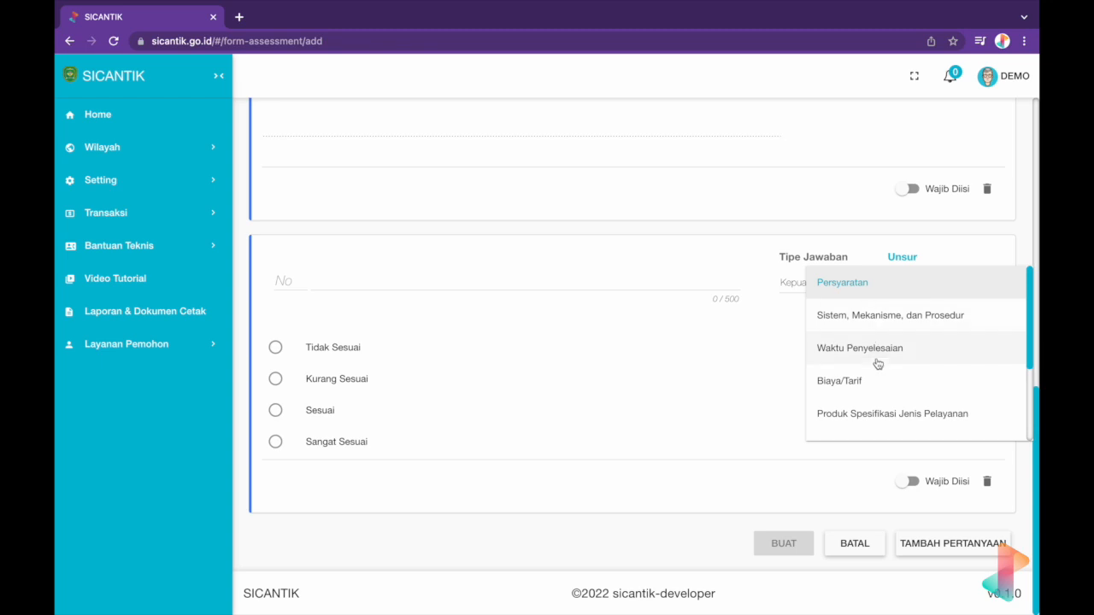
{"action": "scroll", "coordinate": [879, 369], "scroll_direction": "down", "scroll_amount": 1}
{"action": "scroll", "coordinate": [879, 369], "scroll_direction": "up", "scroll_amount": 1}
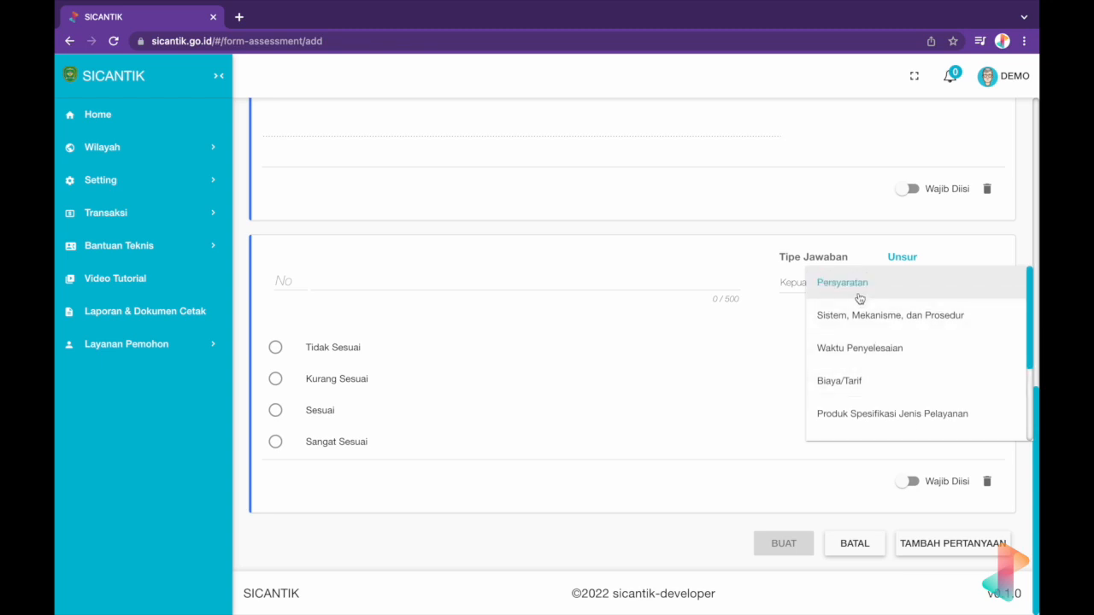
{"action": "left_click", "coordinate": [863, 354]}
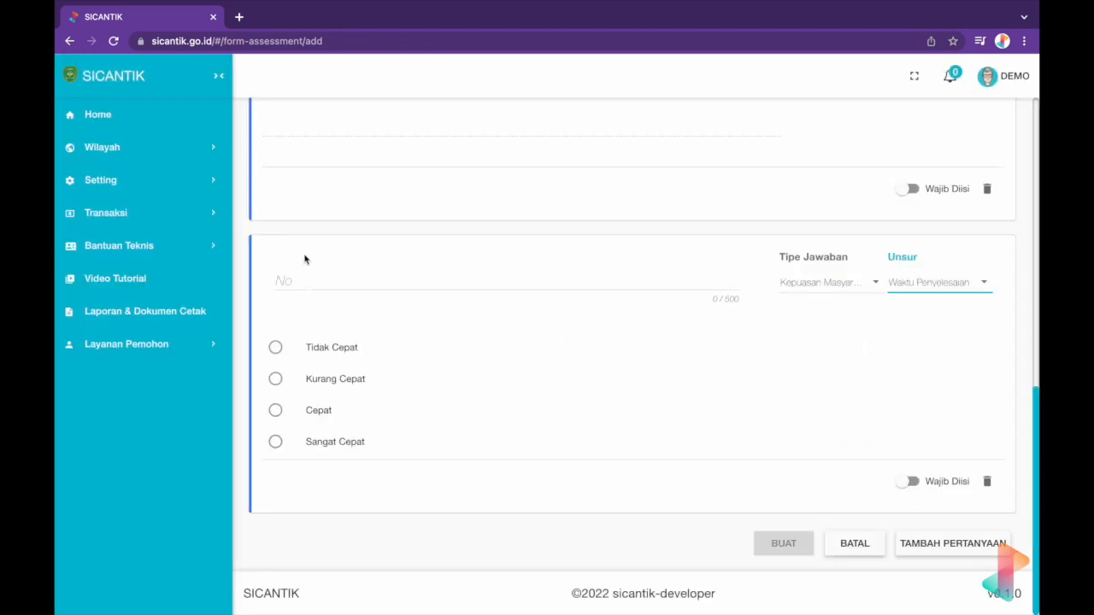
Number the third question 3 and enter "Penyelesaian Pengajuan Permohonan" as its question text.
{"action": "left_click", "coordinate": [289, 285]}
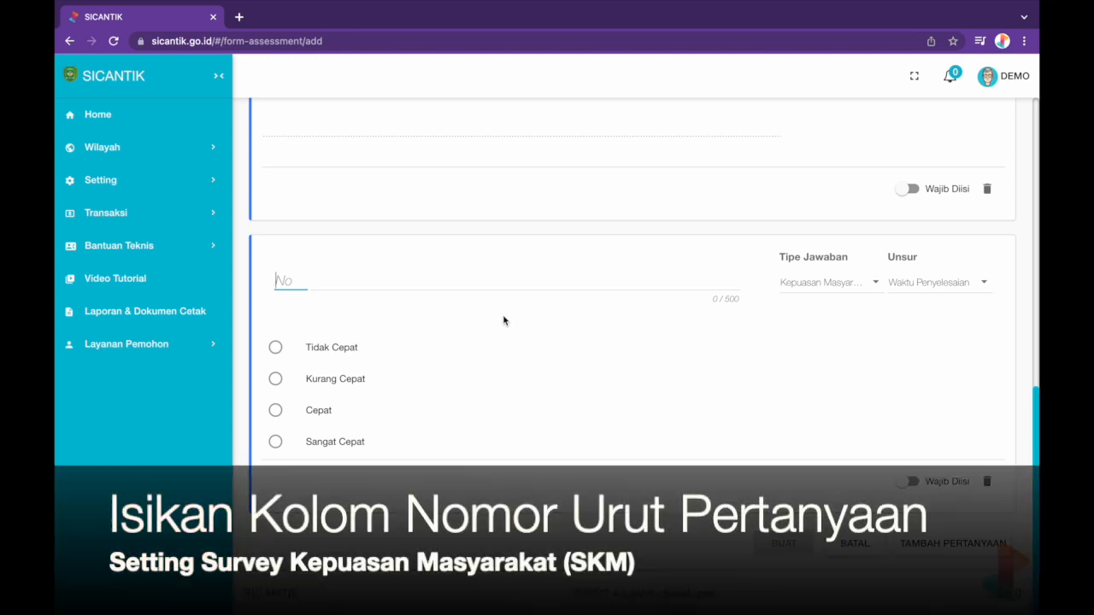
{"action": "type", "text": "3"}
{"action": "left_click", "coordinate": [450, 276]}
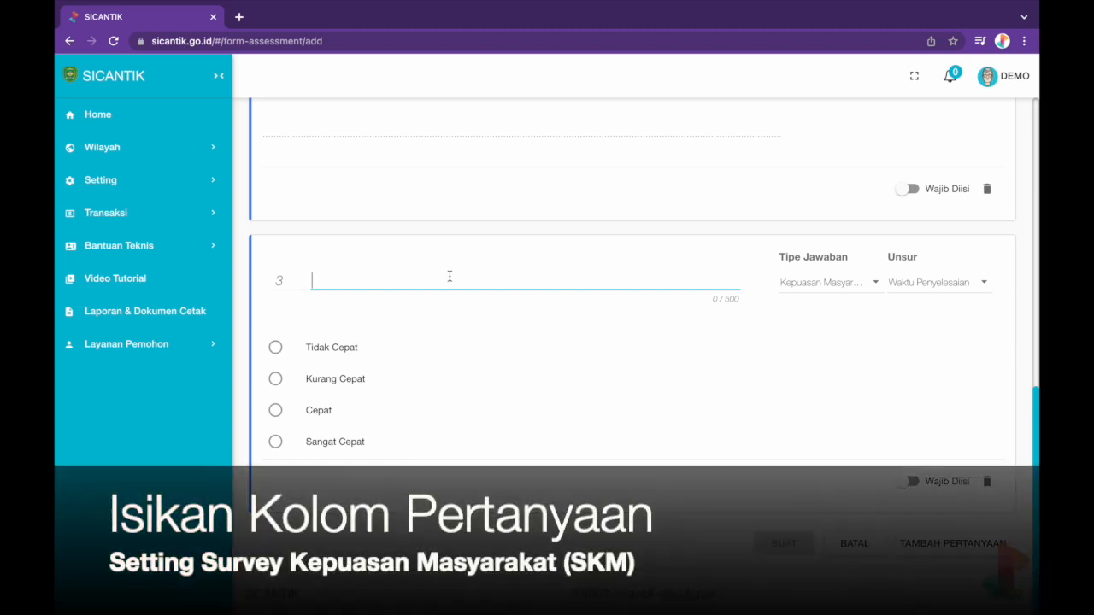
{"action": "type", "text": "Penye"}
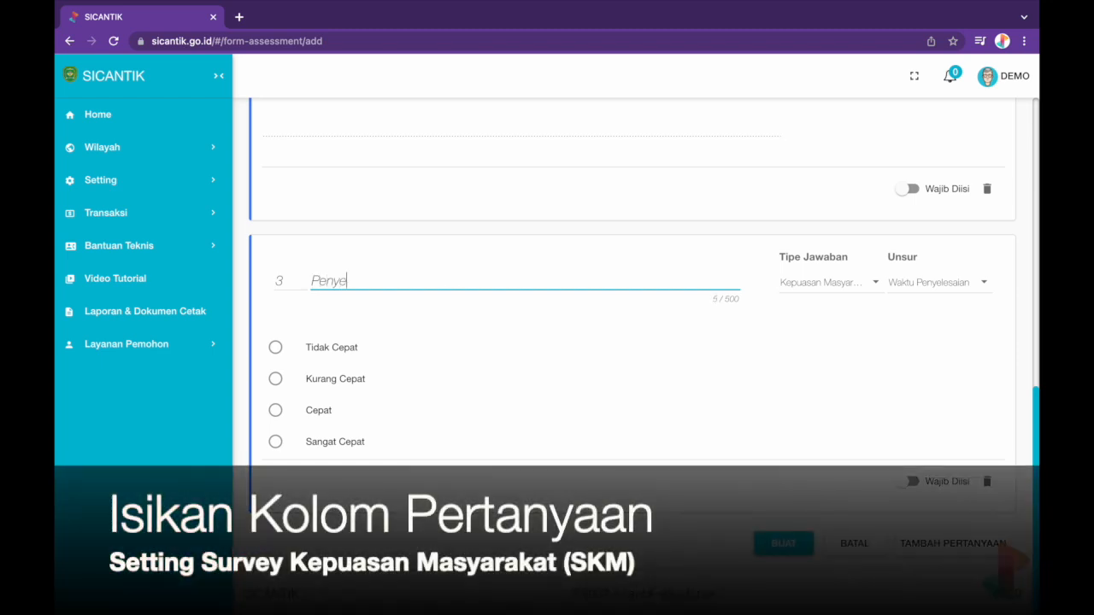
{"action": "type", "text": "lesaian Pe"}
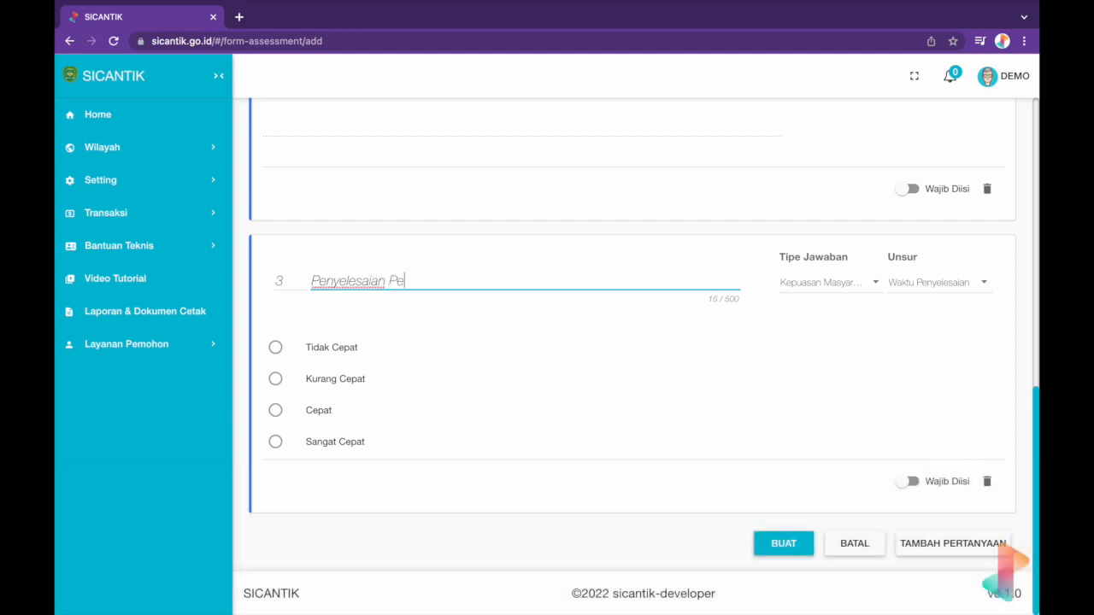
{"action": "type", "text": "ngajuan Permohonan"}
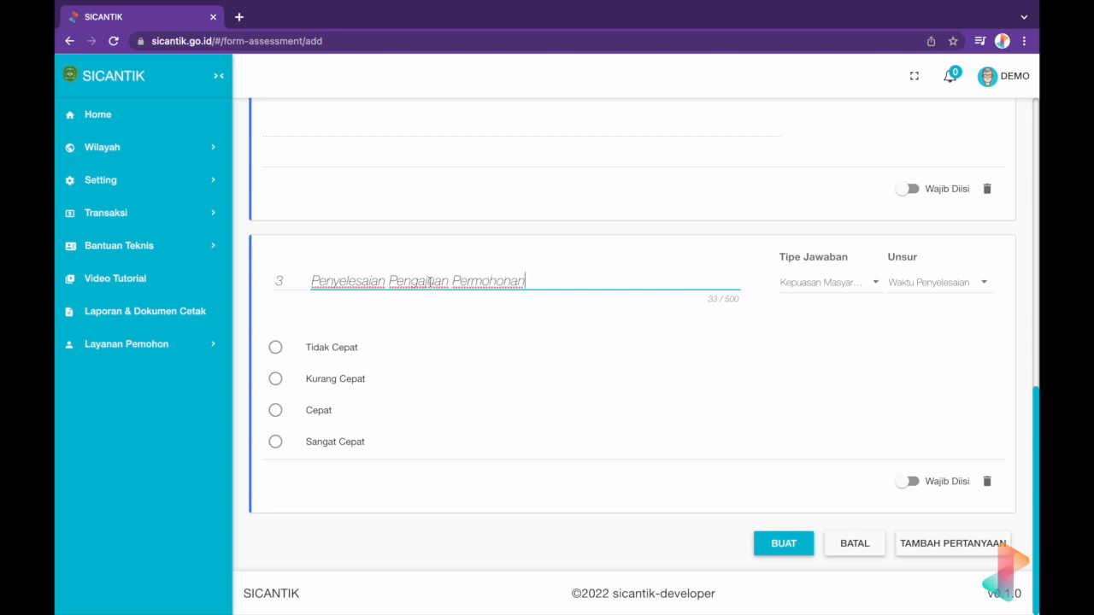
Change the number of the "Penyelesaian Pengajuan Permohonan" question to 1.
{"action": "scroll", "coordinate": [476, 308], "scroll_direction": "up", "scroll_amount": 1}
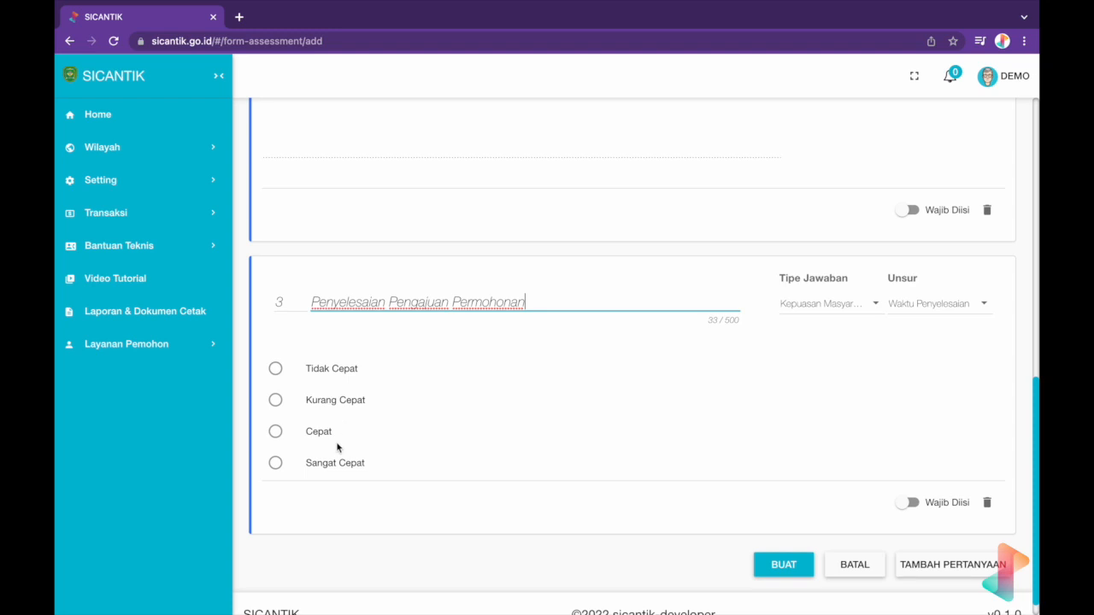
{"action": "scroll", "coordinate": [415, 457], "scroll_direction": "up", "scroll_amount": 1}
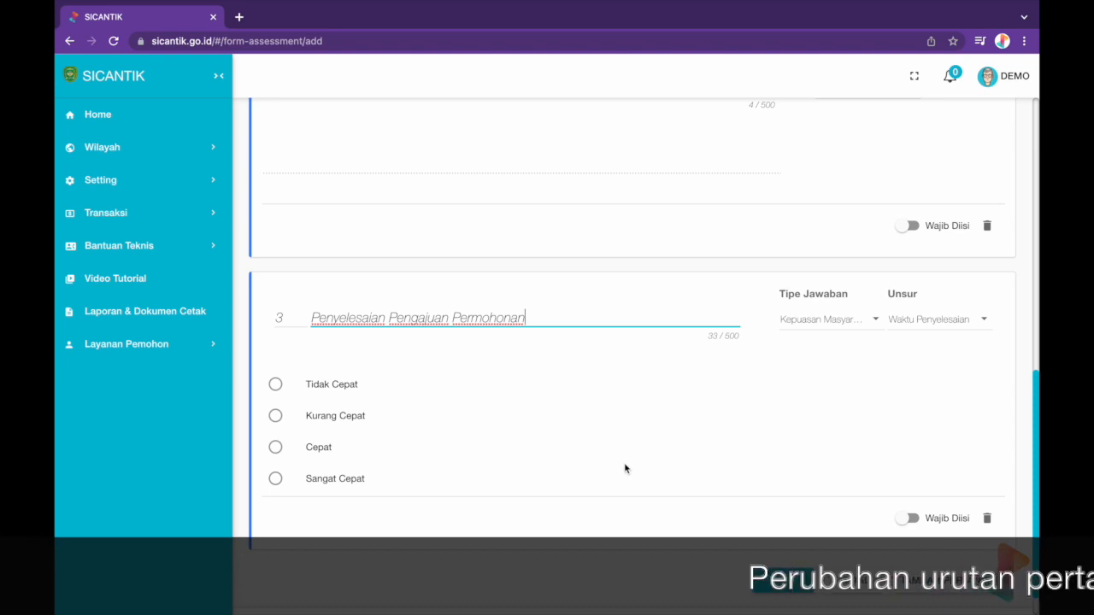
{"action": "scroll", "coordinate": [625, 468], "scroll_direction": "up", "scroll_amount": 3}
{"action": "scroll", "coordinate": [624, 468], "scroll_direction": "up", "scroll_amount": 3}
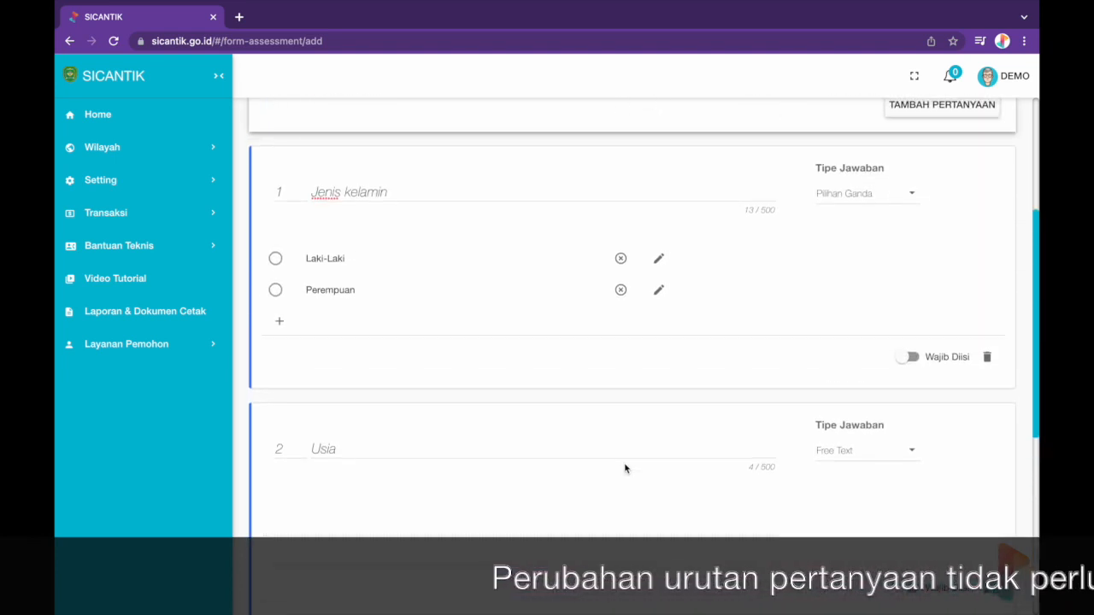
{"action": "scroll", "coordinate": [625, 468], "scroll_direction": "down", "scroll_amount": 3}
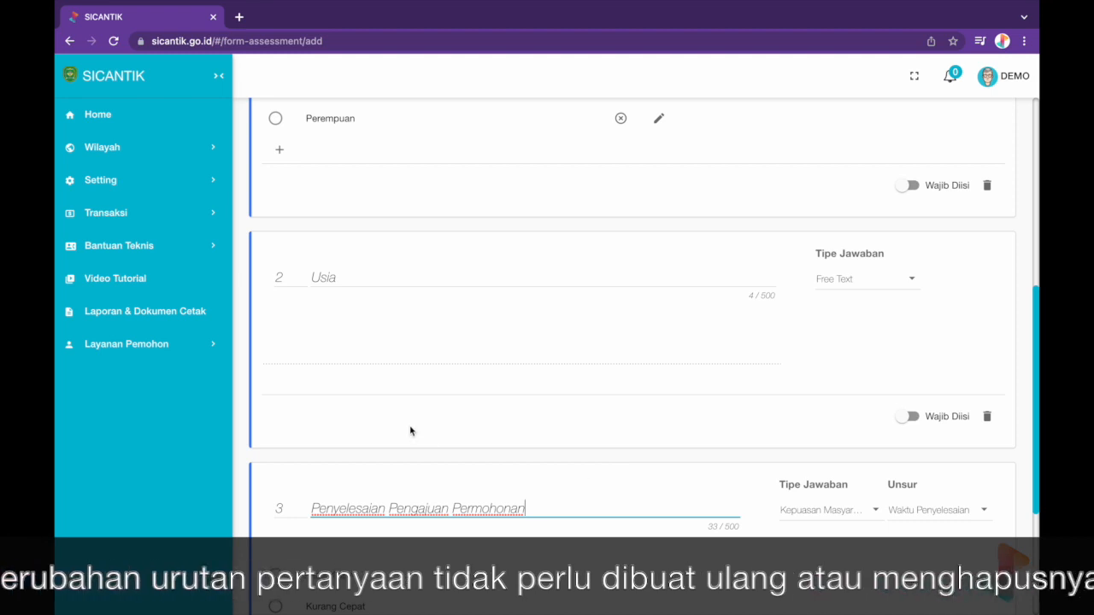
{"action": "left_click", "coordinate": [288, 509]}
{"action": "key", "text": "BackSpace"}
Renumber the "Jenis kelamin" question as 2 and the "Usia" question as 3.
{"action": "scroll", "coordinate": [292, 189], "scroll_direction": "up", "scroll_amount": 3}
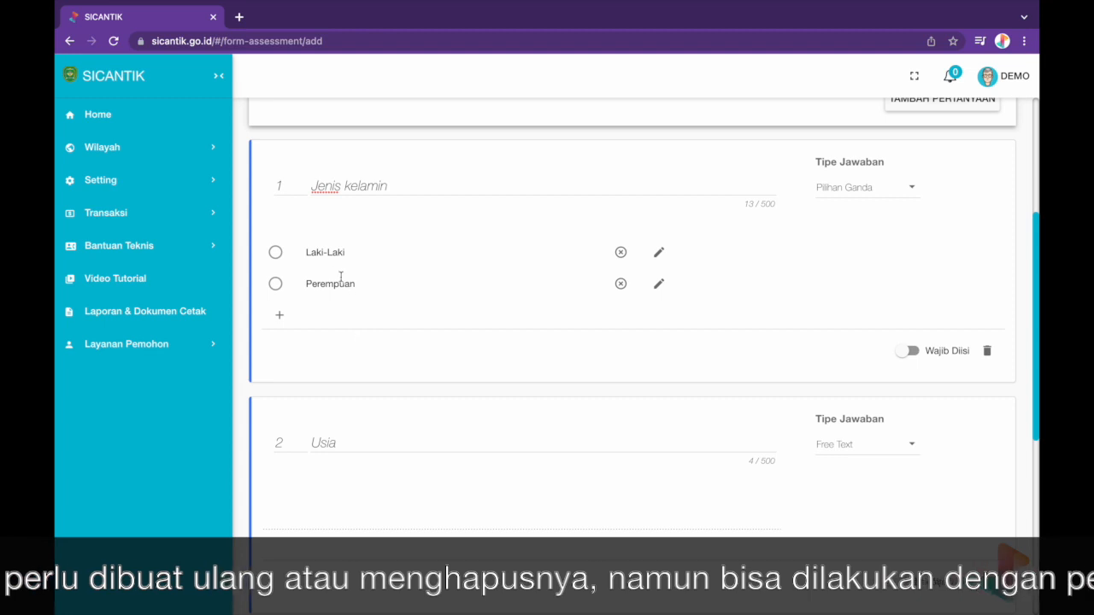
{"action": "left_click", "coordinate": [291, 190]}
{"action": "key", "text": "BackSpace"}
{"action": "type", "text": "2"}
{"action": "left_click", "coordinate": [290, 448]}
{"action": "key", "text": "BackSpace"}
{"action": "type", "text": "3"}
{"action": "scroll", "coordinate": [357, 428], "scroll_direction": "down", "scroll_amount": 5}
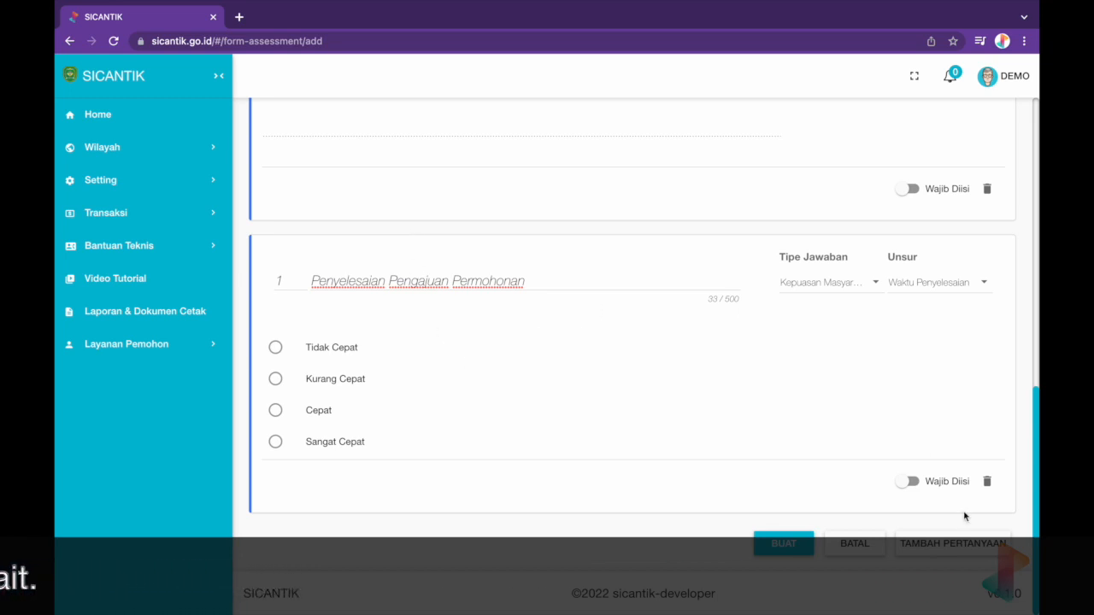
Add an empty fourth question to the survey and delete it again.
{"action": "left_click", "coordinate": [955, 545]}
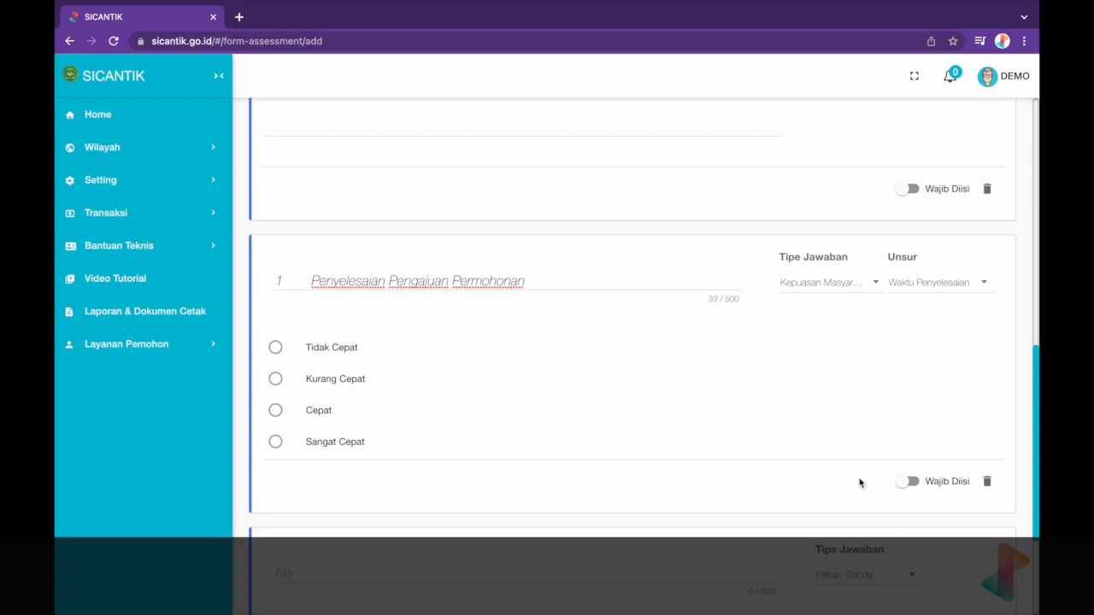
{"action": "scroll", "coordinate": [830, 440], "scroll_direction": "down", "scroll_amount": 2}
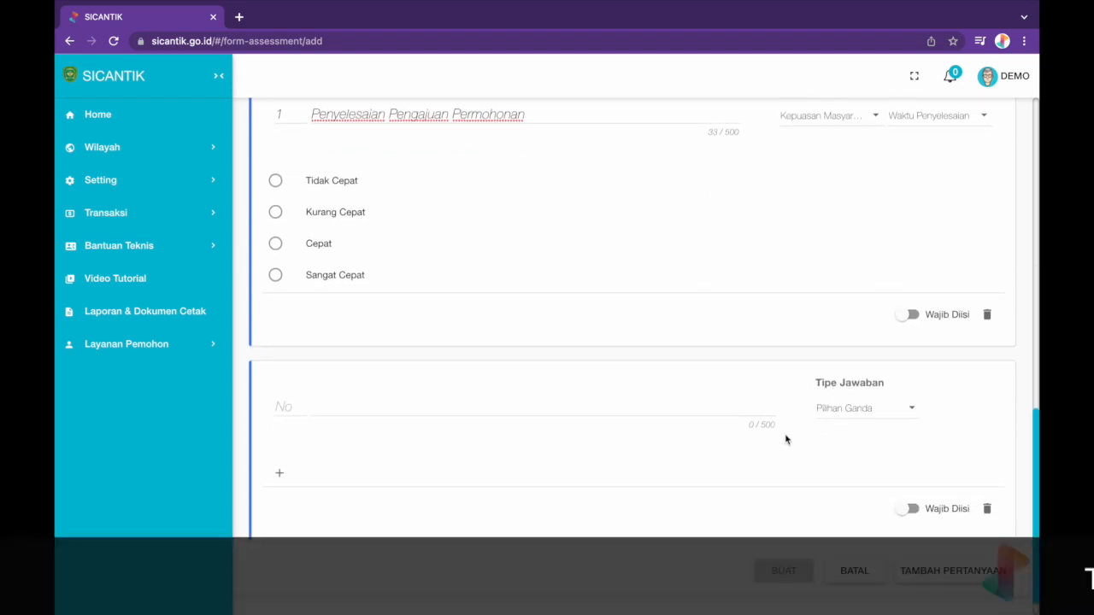
{"action": "left_click", "coordinate": [987, 511]}
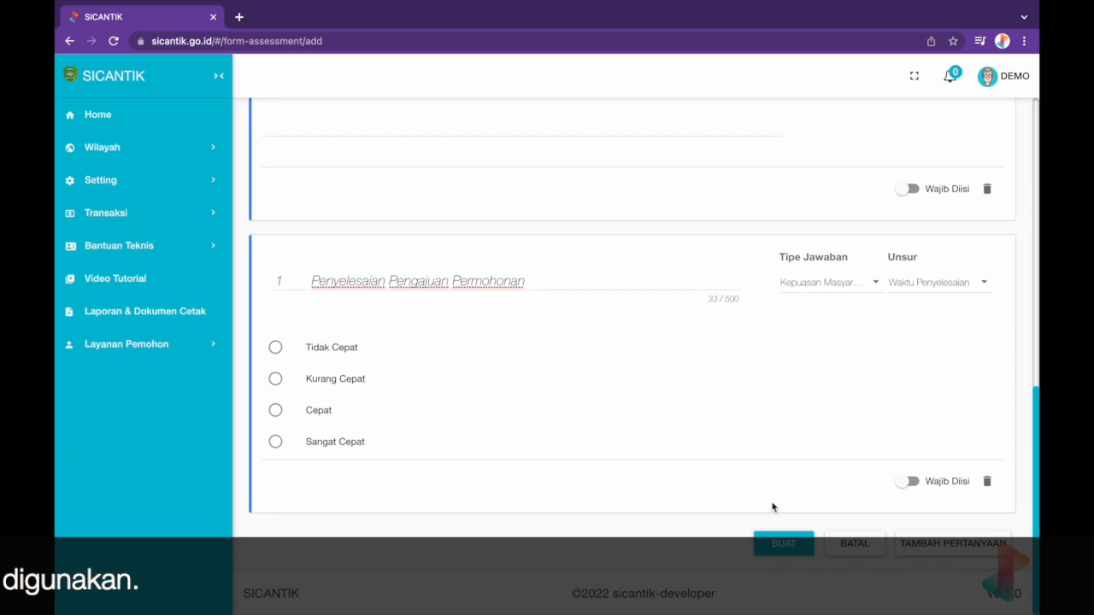
Look over the renumbered questions and create the survey SKM DEMO TUTOR 2.
{"action": "scroll", "coordinate": [773, 507], "scroll_direction": "up", "scroll_amount": 15}
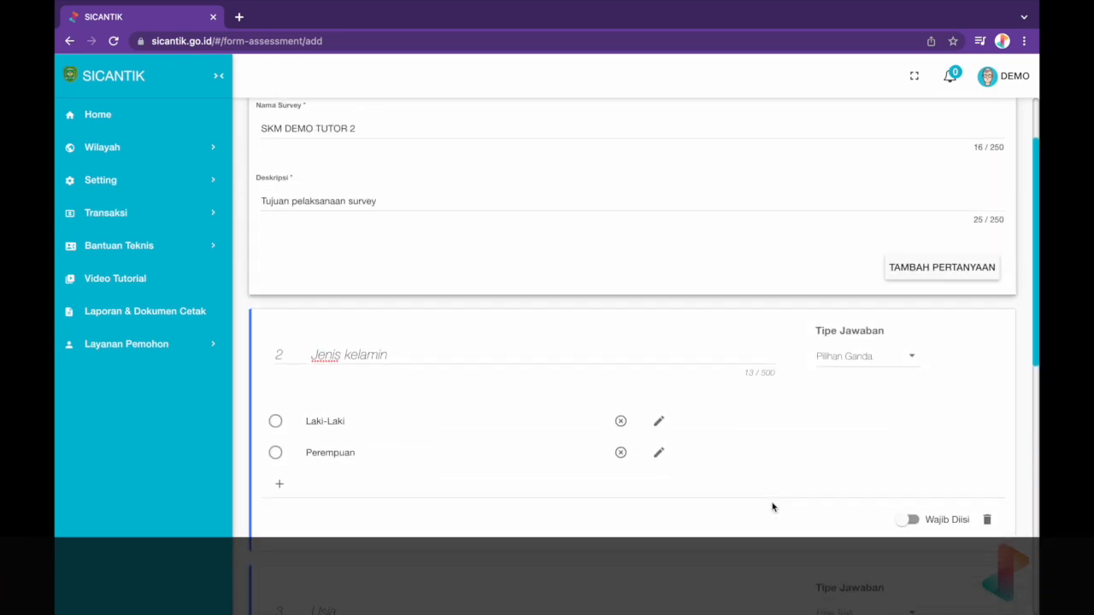
{"action": "scroll", "coordinate": [772, 507], "scroll_direction": "down", "scroll_amount": 7}
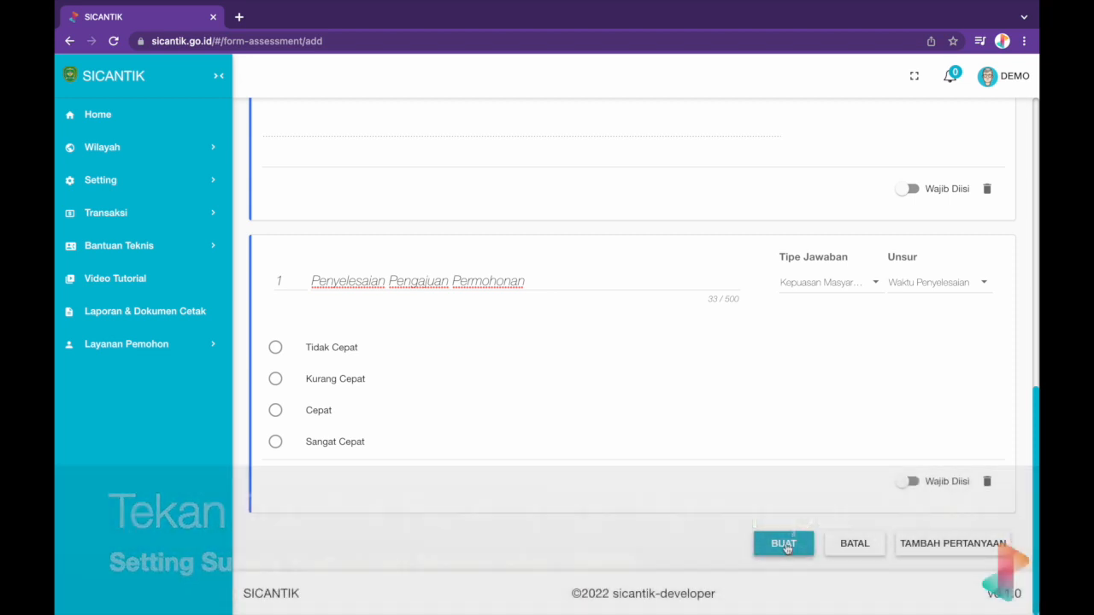
{"action": "left_click", "coordinate": [784, 544]}
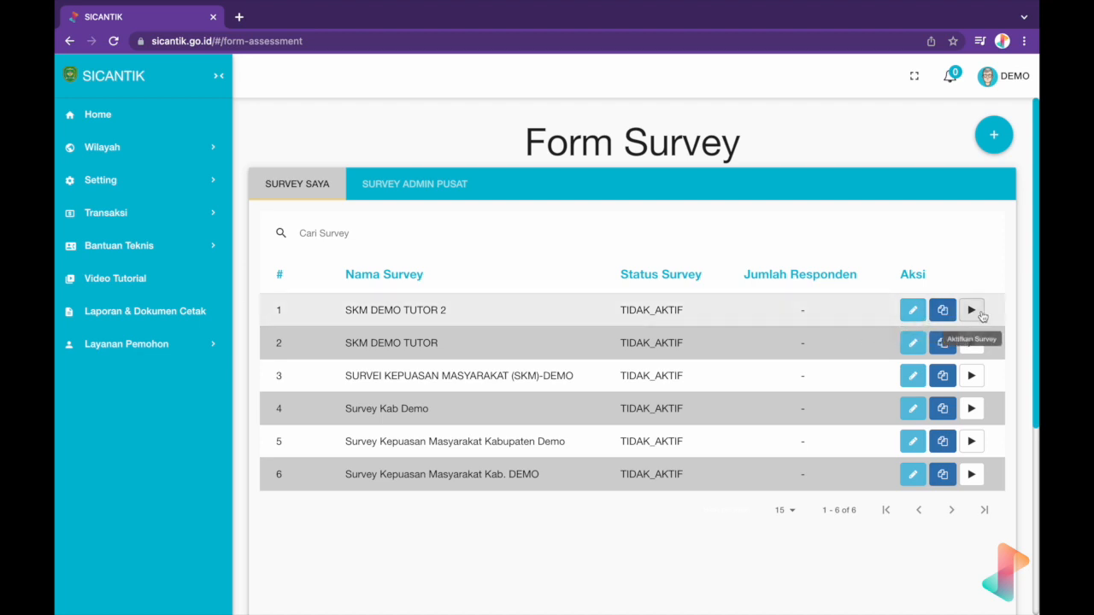
Open the survey SKM DEMO TUTOR 2 for editing and check the order of its questions.
{"action": "left_click", "coordinate": [913, 311]}
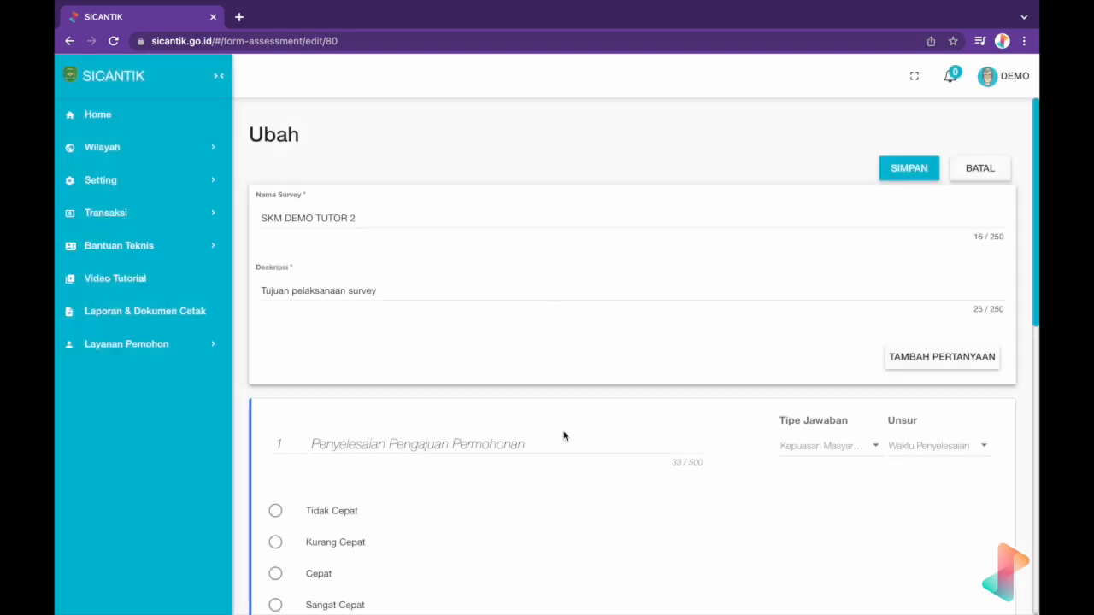
{"action": "scroll", "coordinate": [564, 437], "scroll_direction": "down", "scroll_amount": 3}
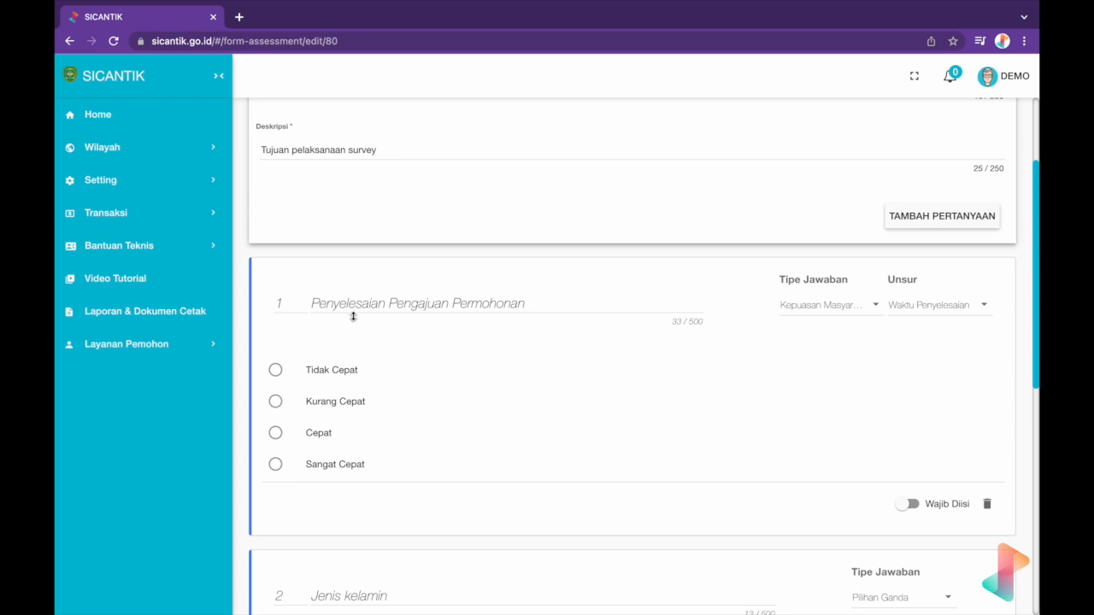
{"action": "scroll", "coordinate": [354, 342], "scroll_direction": "down", "scroll_amount": 4}
{"action": "scroll", "coordinate": [363, 446], "scroll_direction": "down", "scroll_amount": 3}
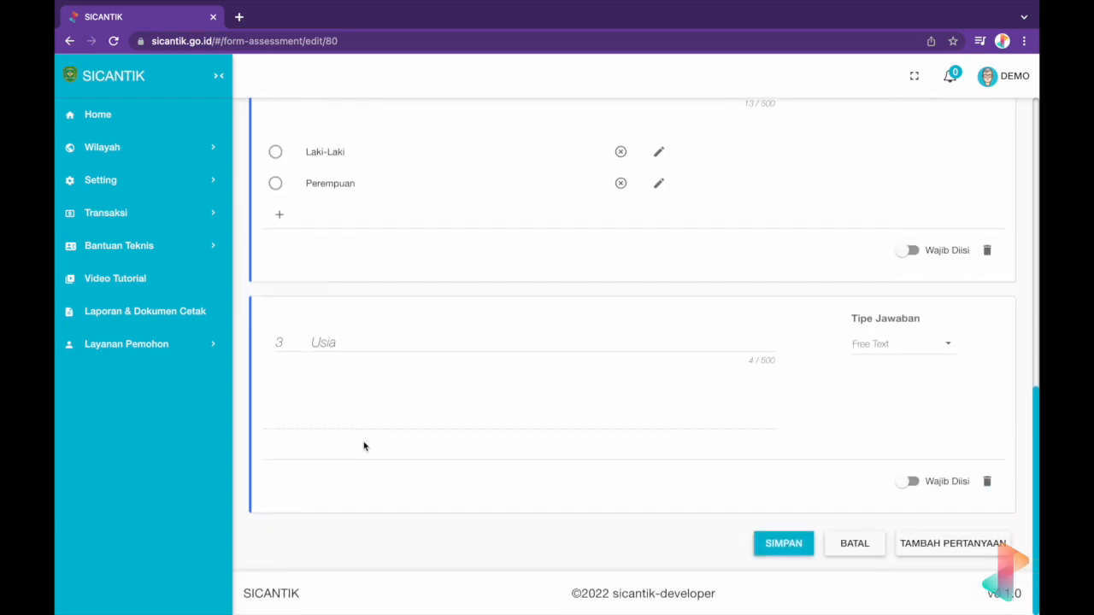
{"action": "scroll", "coordinate": [363, 446], "scroll_direction": "up", "scroll_amount": 3}
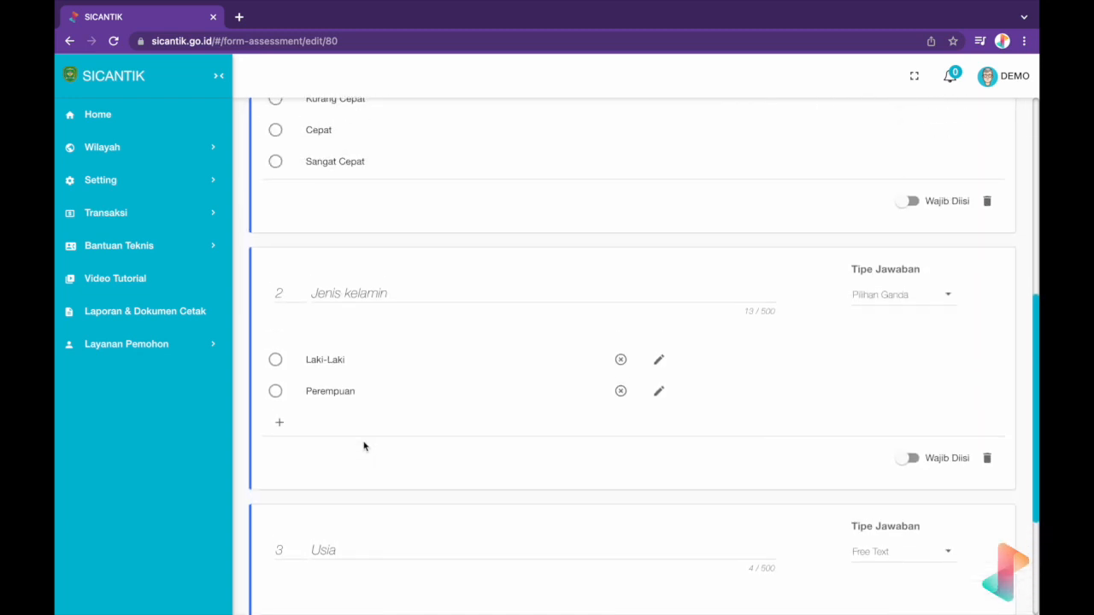
{"action": "scroll", "coordinate": [364, 446], "scroll_direction": "up", "scroll_amount": 6}
{"action": "scroll", "coordinate": [364, 444], "scroll_direction": "down", "scroll_amount": 1}
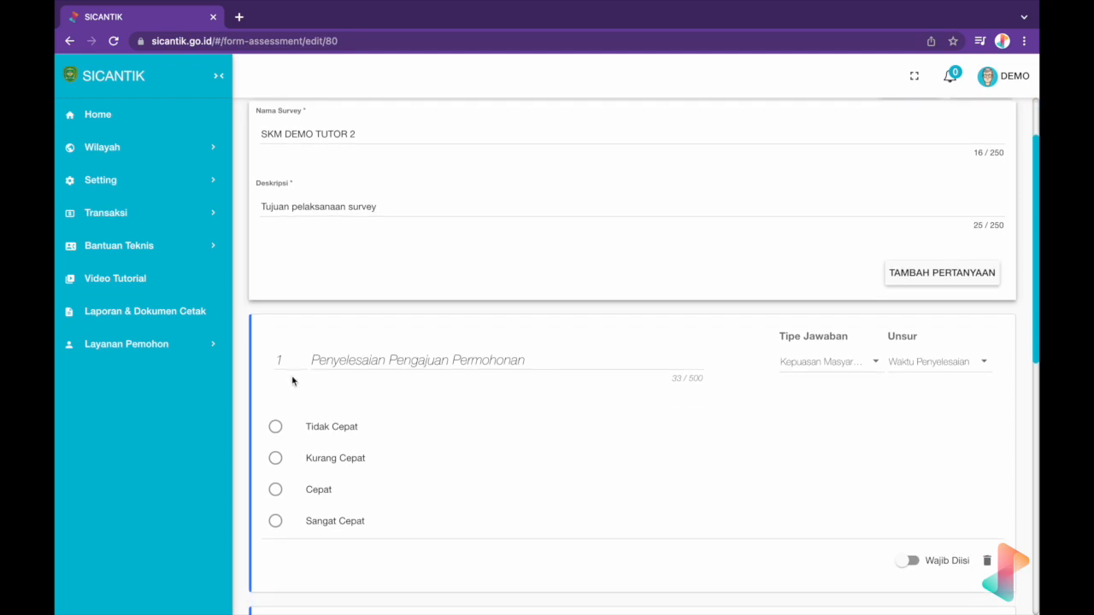
{"action": "scroll", "coordinate": [286, 363], "scroll_direction": "down", "scroll_amount": 4}
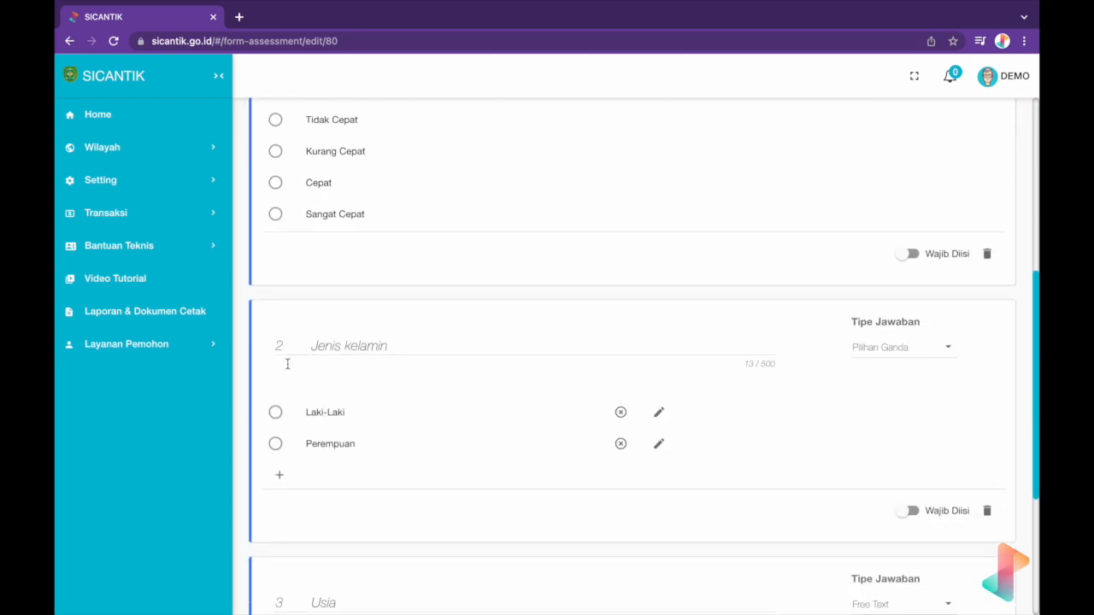
{"action": "scroll", "coordinate": [308, 359], "scroll_direction": "down", "scroll_amount": 5}
{"action": "scroll", "coordinate": [342, 419], "scroll_direction": "up", "scroll_amount": 6}
{"action": "scroll", "coordinate": [342, 419], "scroll_direction": "up", "scroll_amount": 1}
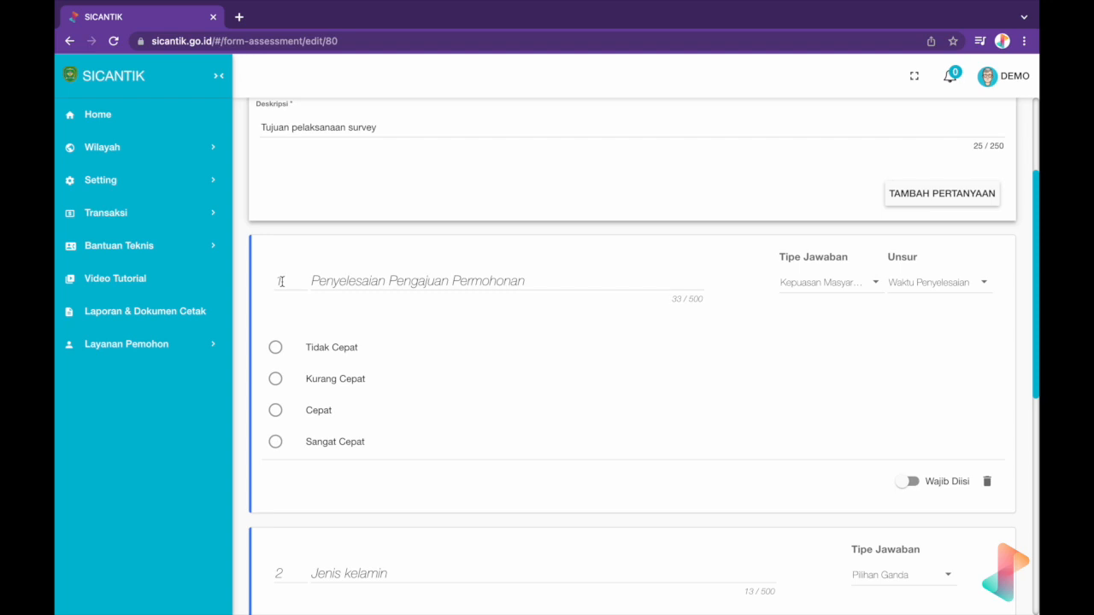
{"action": "scroll", "coordinate": [494, 459], "scroll_direction": "up", "scroll_amount": 1}
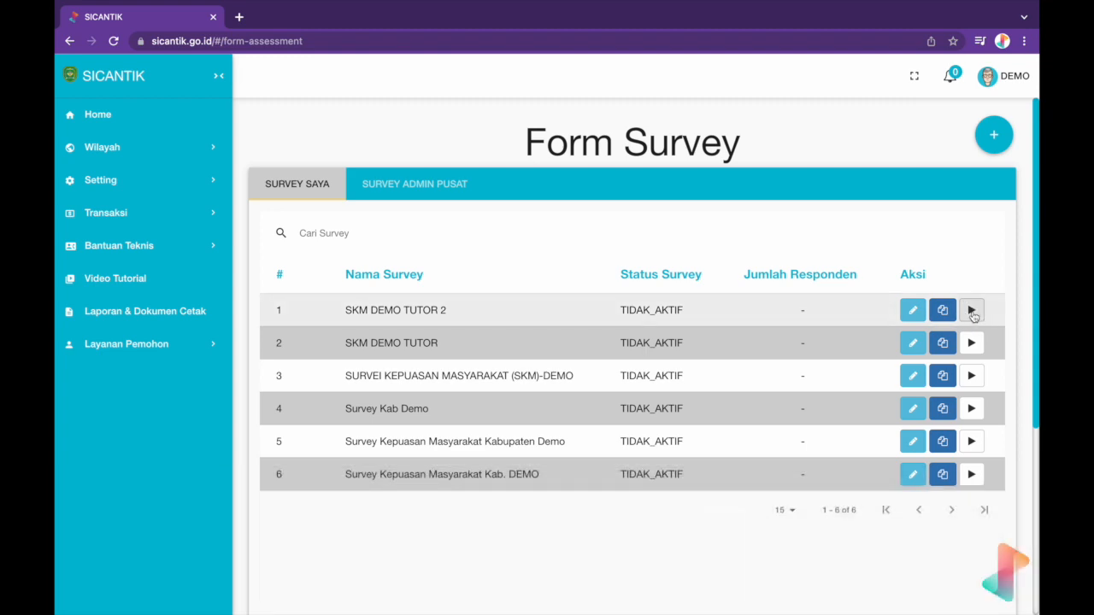
Start activating the survey SKM DEMO TUTOR 2 and set its start date (Tgl Mulai) to 01-03-2022.
{"action": "left_click", "coordinate": [971, 312]}
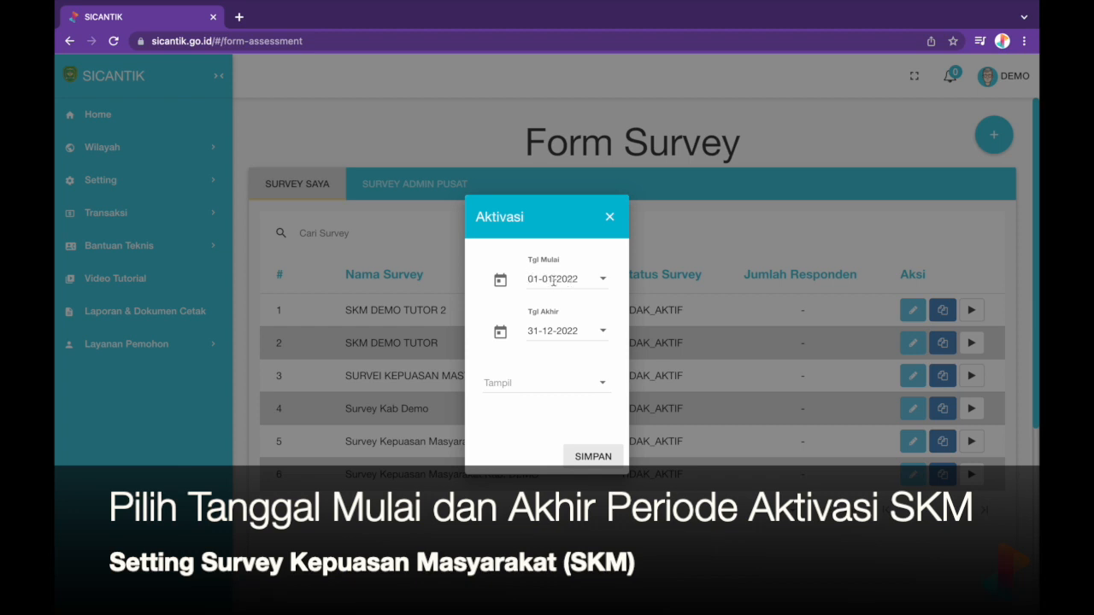
{"action": "left_click", "coordinate": [551, 278]}
{"action": "type", "text": "3"}
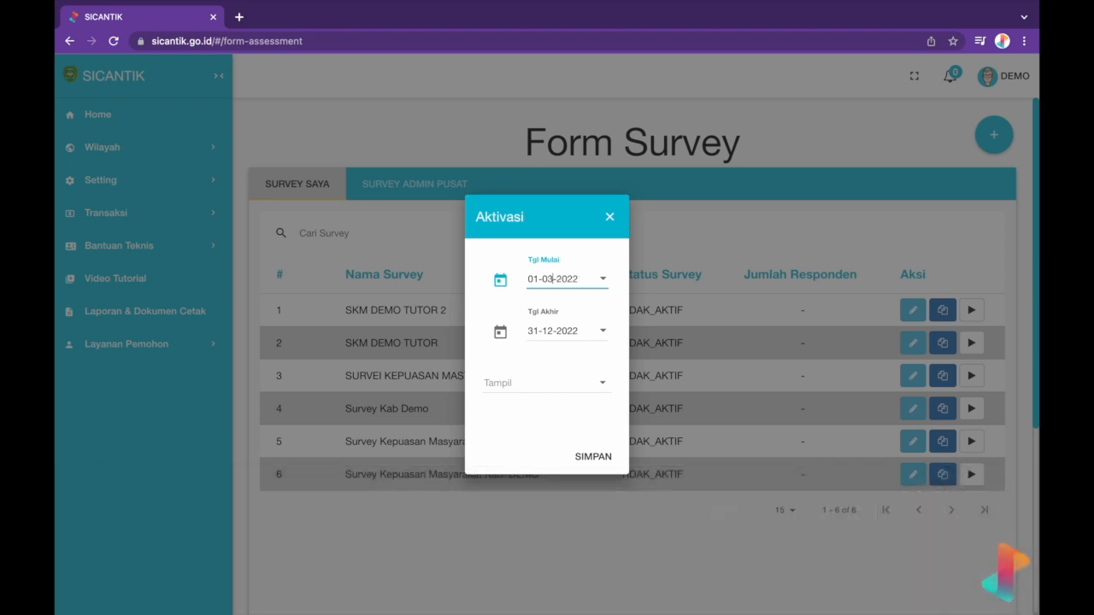
{"action": "left_click", "coordinate": [551, 331]}
{"action": "left_click", "coordinate": [607, 334]}
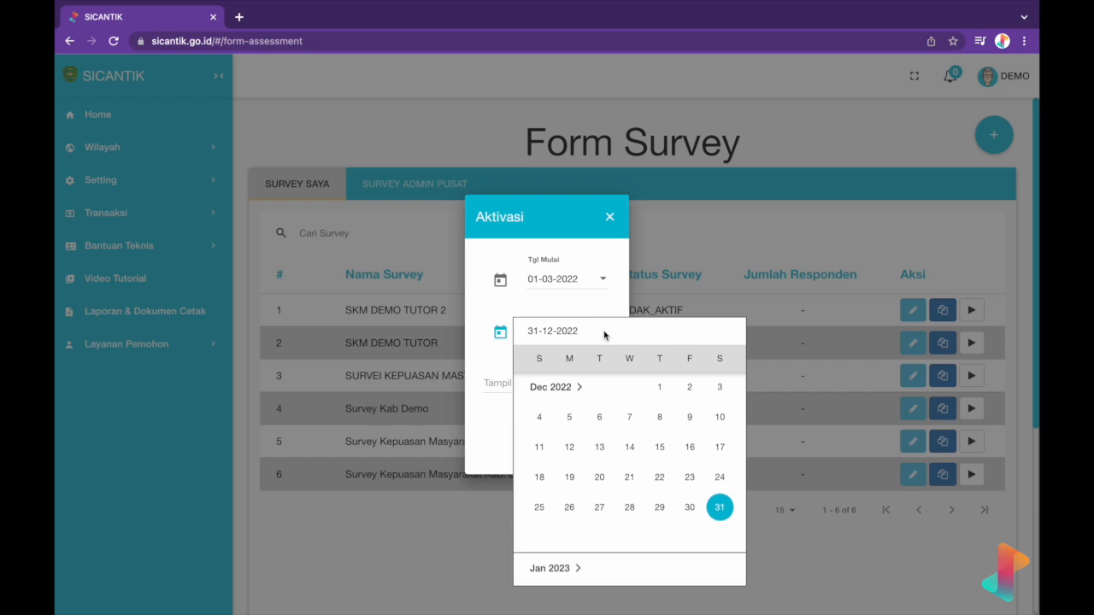
{"action": "scroll", "coordinate": [633, 474], "scroll_direction": "down", "scroll_amount": 3}
{"action": "scroll", "coordinate": [633, 474], "scroll_direction": "up", "scroll_amount": 15}
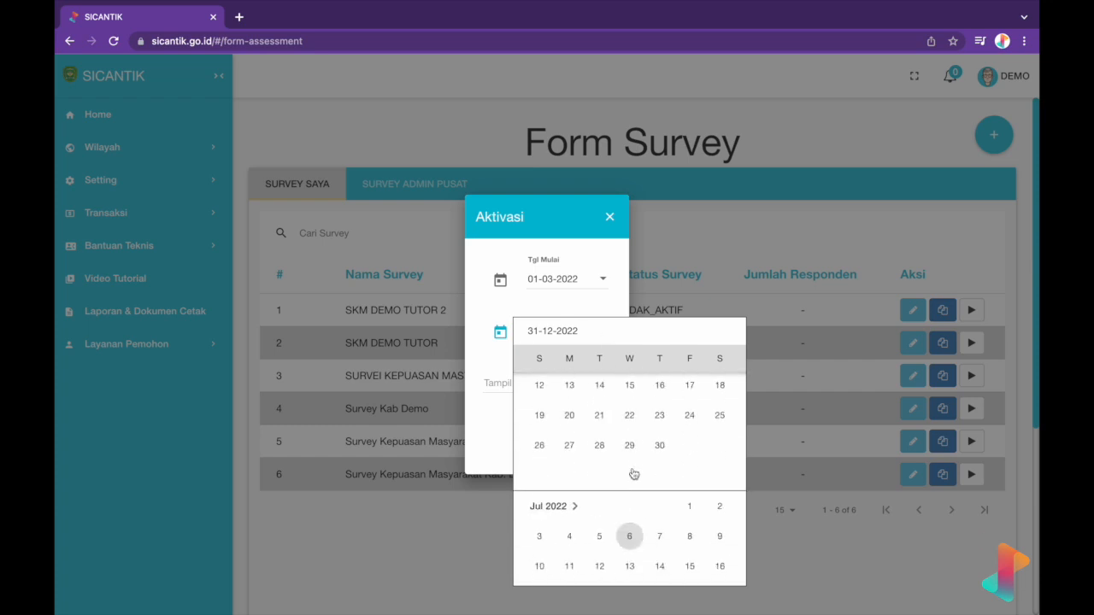
{"action": "scroll", "coordinate": [633, 474], "scroll_direction": "up", "scroll_amount": 5}
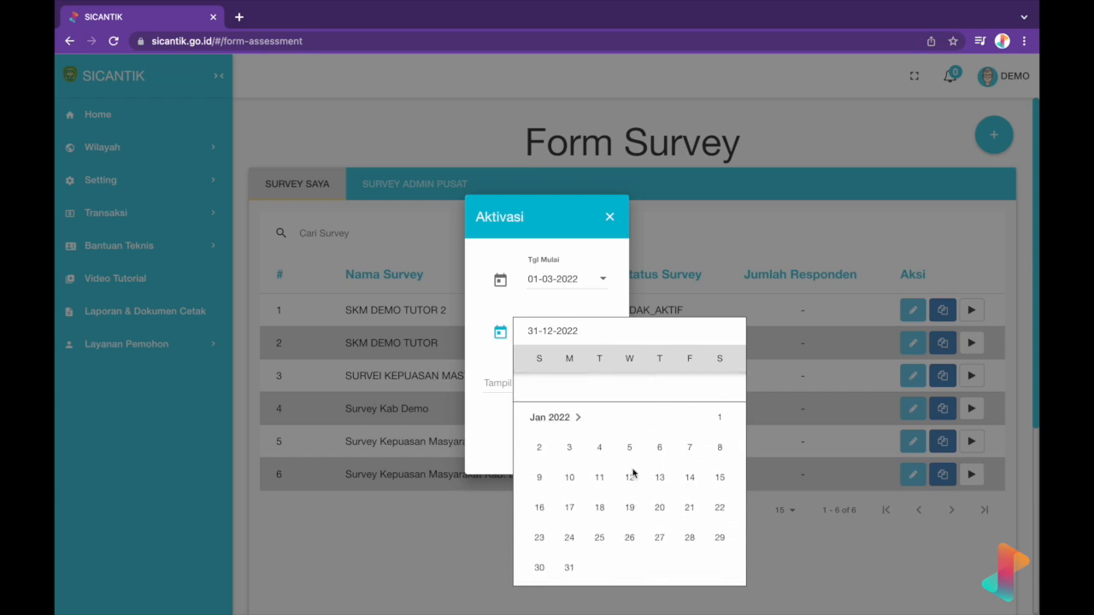
{"action": "left_click", "coordinate": [632, 475]}
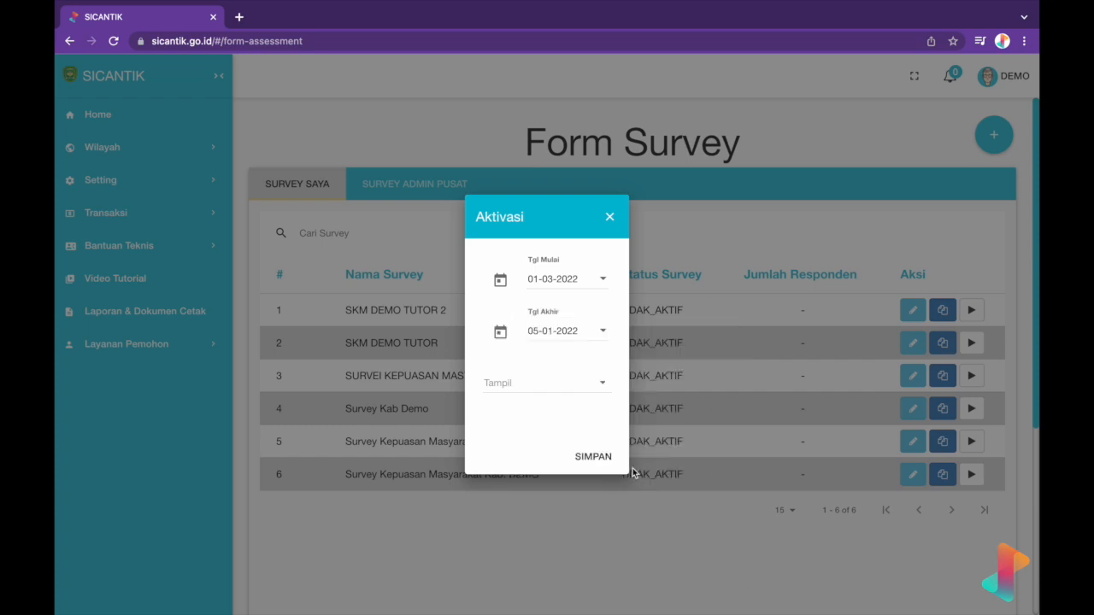
Set the end date (Tgl Akhir) of the survey's activation period to 31-03-2022.
{"action": "left_click", "coordinate": [604, 335]}
{"action": "scroll", "coordinate": [629, 513], "scroll_direction": "down", "scroll_amount": 5}
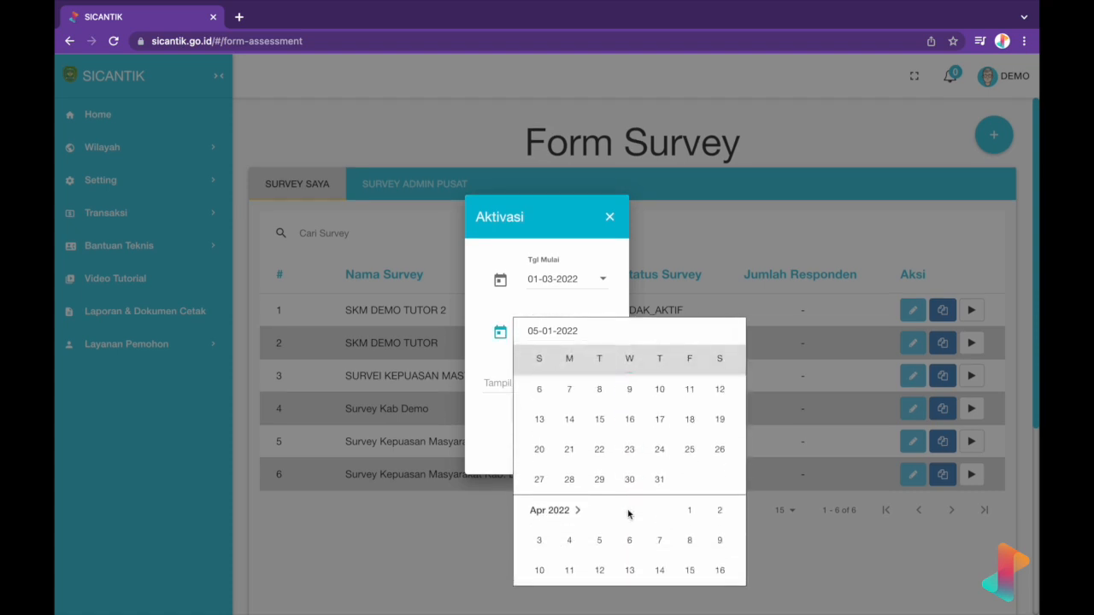
{"action": "left_click", "coordinate": [657, 480]}
Set the survey's display location (Tampil) to Halaman Login and save the activation.
{"action": "left_click", "coordinate": [603, 384]}
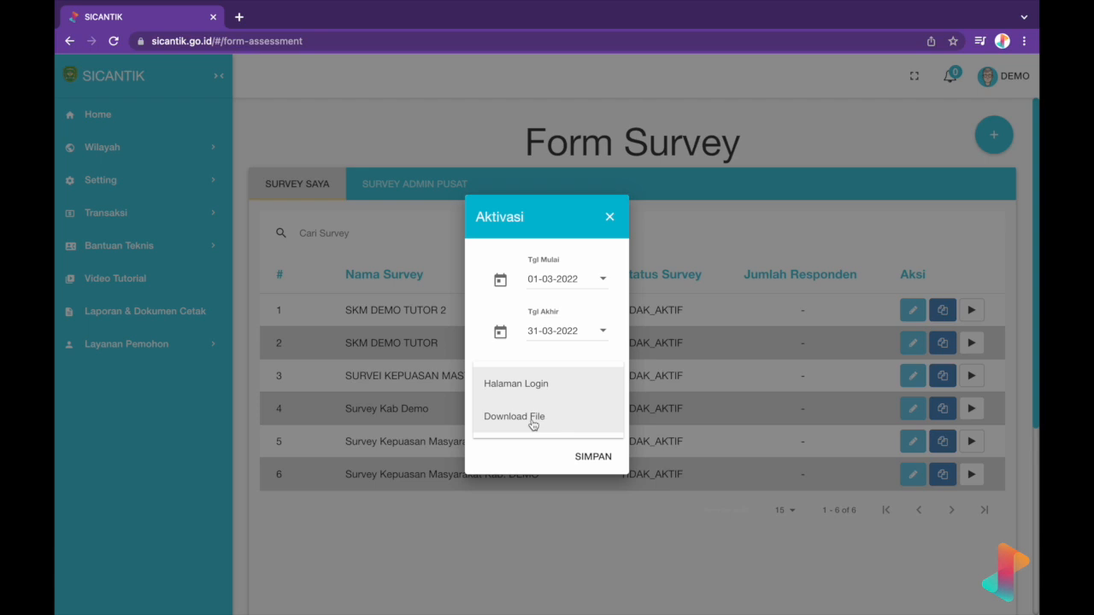
{"action": "left_click", "coordinate": [530, 384]}
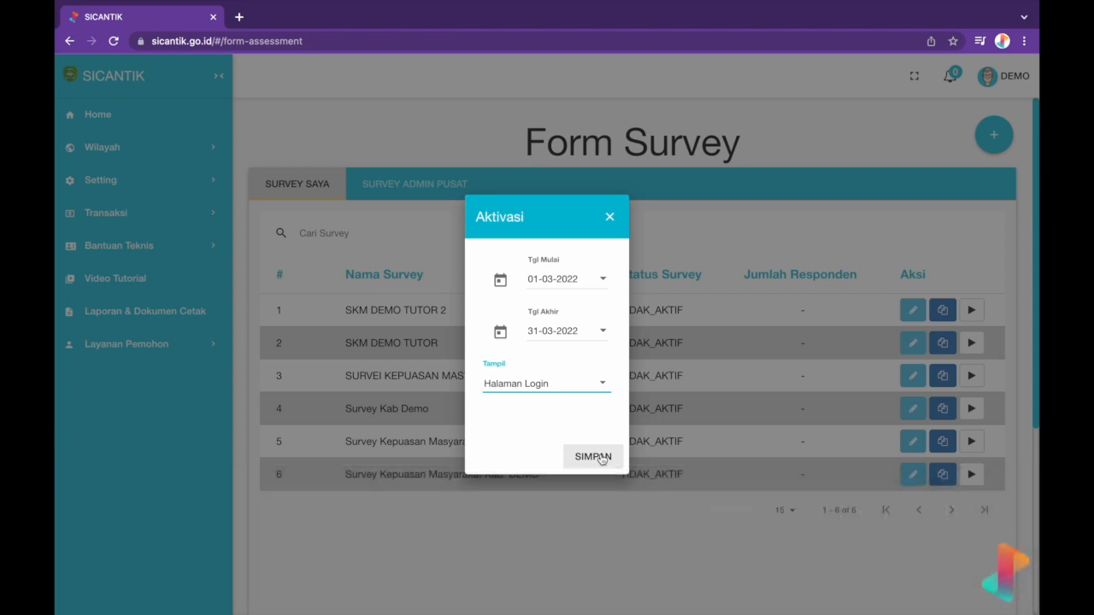
{"action": "left_click", "coordinate": [593, 457]}
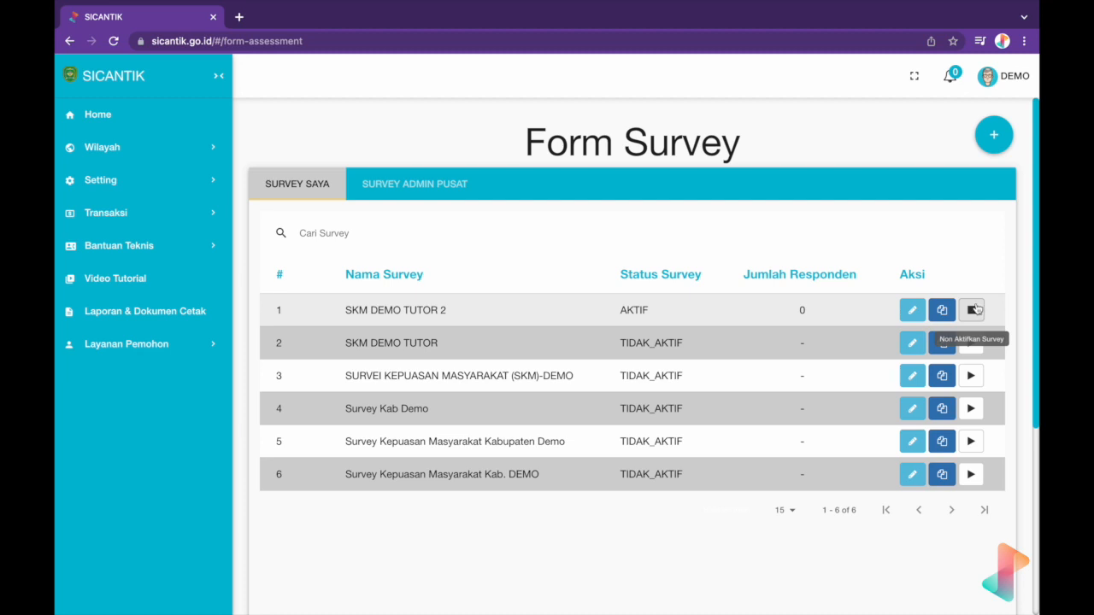
Deactivate the survey SKM DEMO TUTOR 2 in the survey list.
{"action": "left_click", "coordinate": [975, 310]}
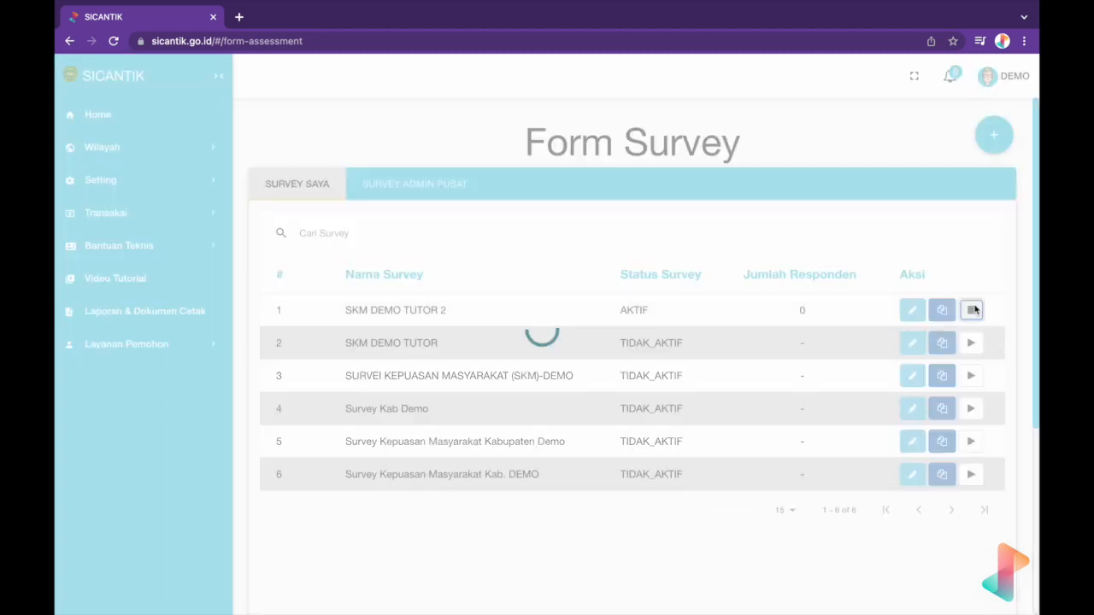